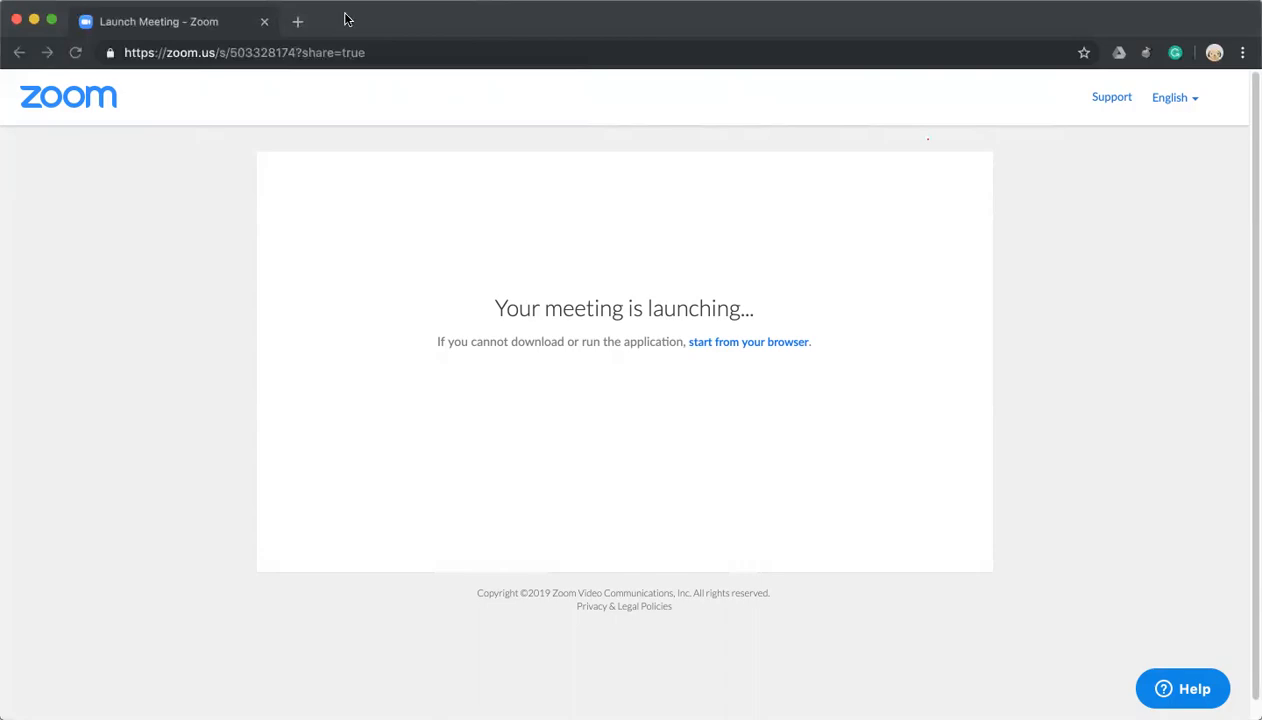
Search 'timeline creator readwrite' and load the ReadWriteThink timeline_2 tool from its web address.
{"action": "left_click", "coordinate": [297, 21]}
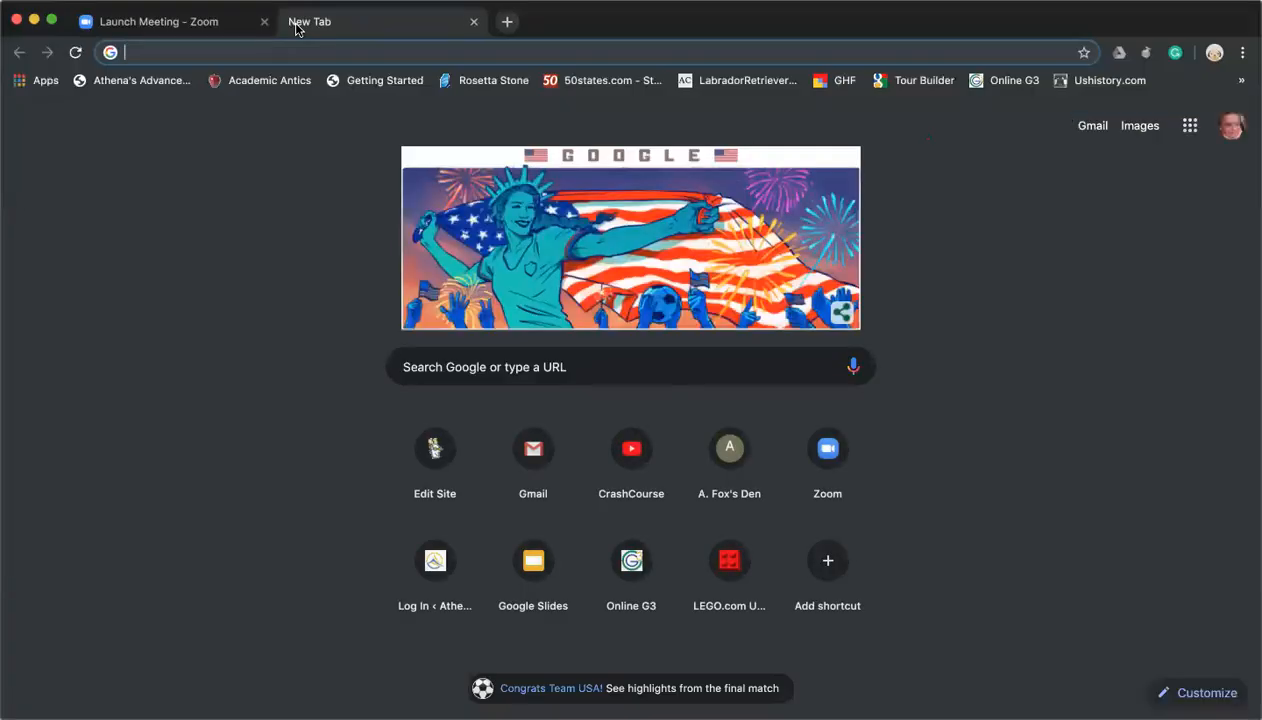
{"action": "type", "text": "http://www.readwritethink.org/files/resources/interactives/timeline_2/"}
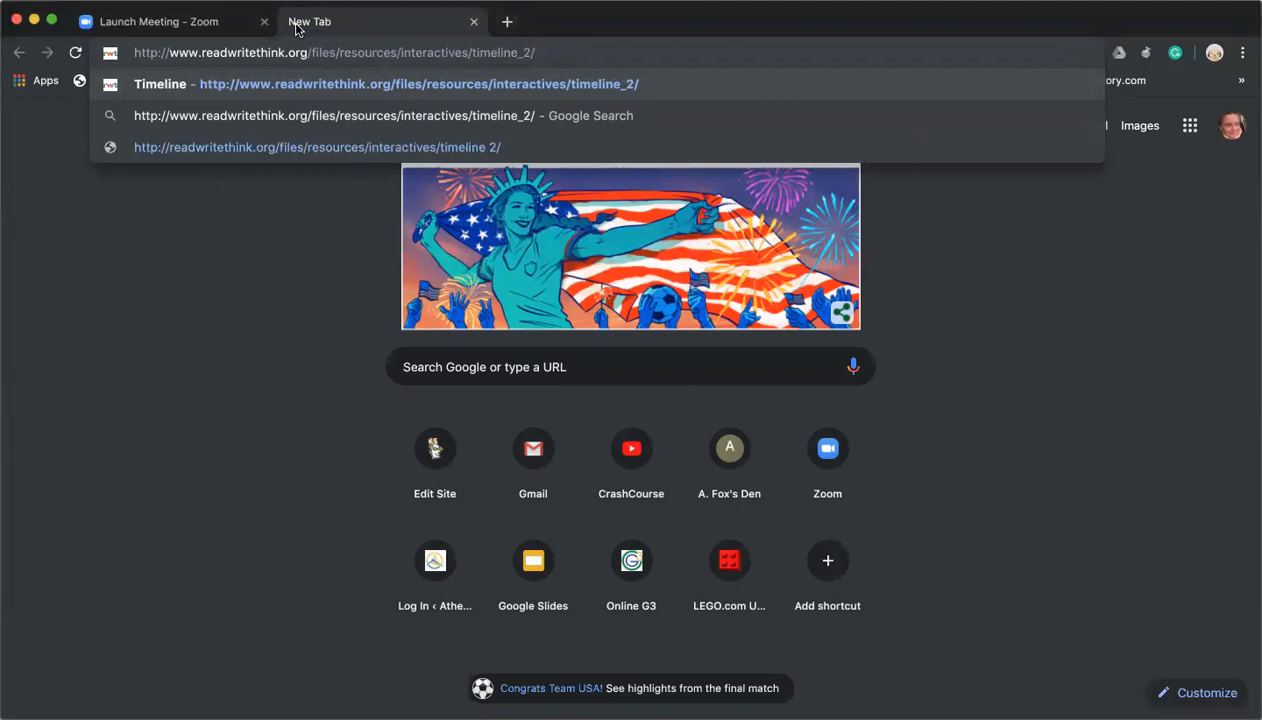
{"action": "left_click", "coordinate": [506, 21]}
{"action": "type", "text": "te"}
{"action": "key", "text": "BackSpace"}
{"action": "type", "text": "imeline c"}
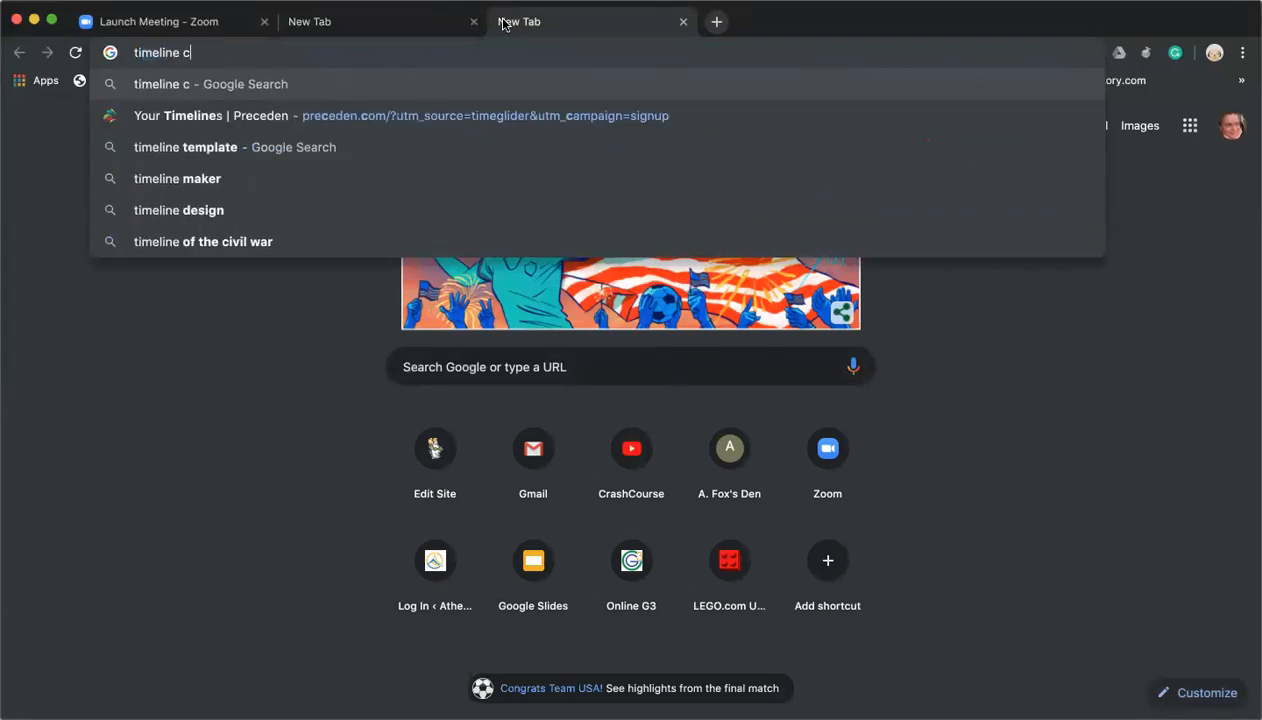
{"action": "type", "text": "reator readwrite"}
{"action": "key", "text": "Return"}
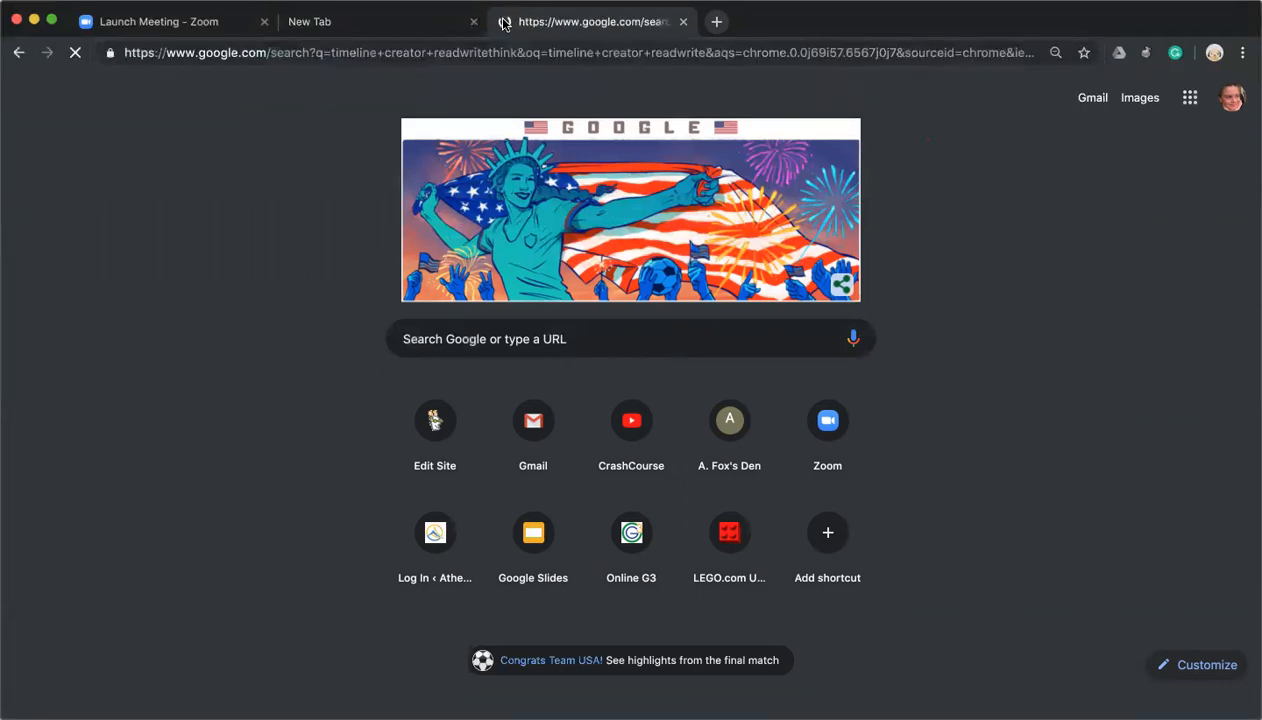
{"action": "left_click", "coordinate": [246, 213]}
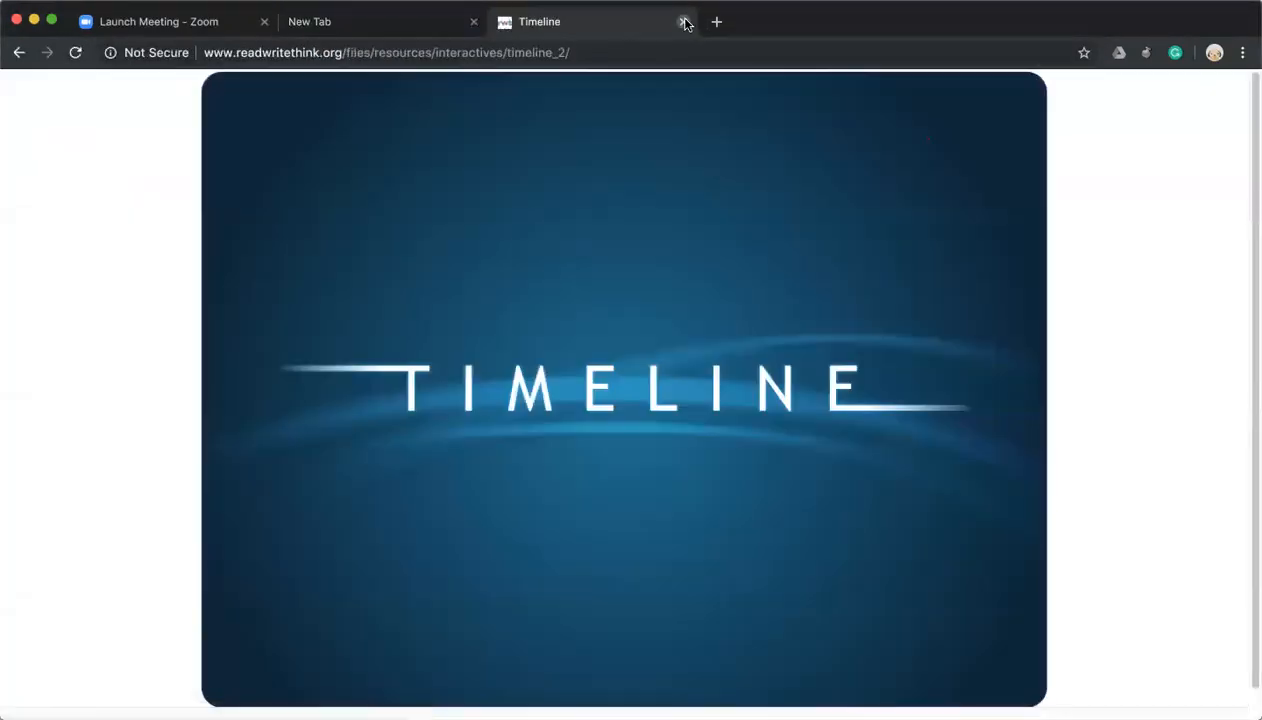
{"action": "left_click", "coordinate": [683, 21]}
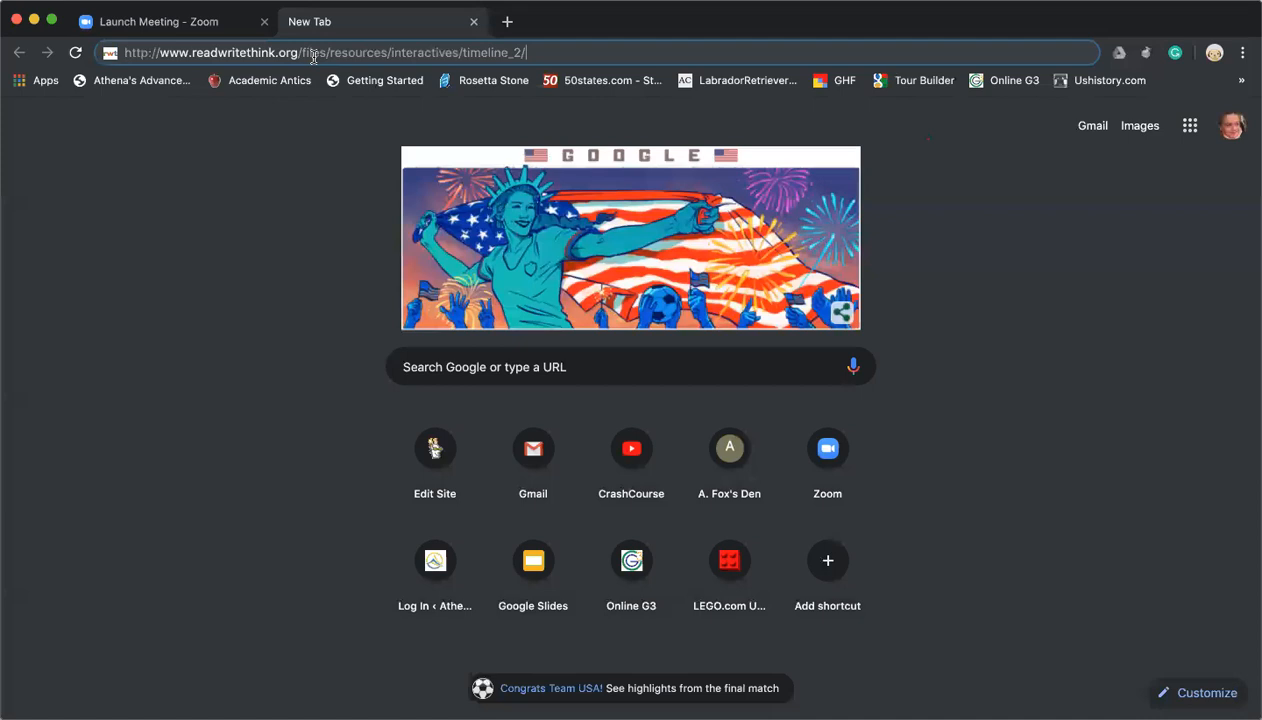
{"action": "key", "text": "Return"}
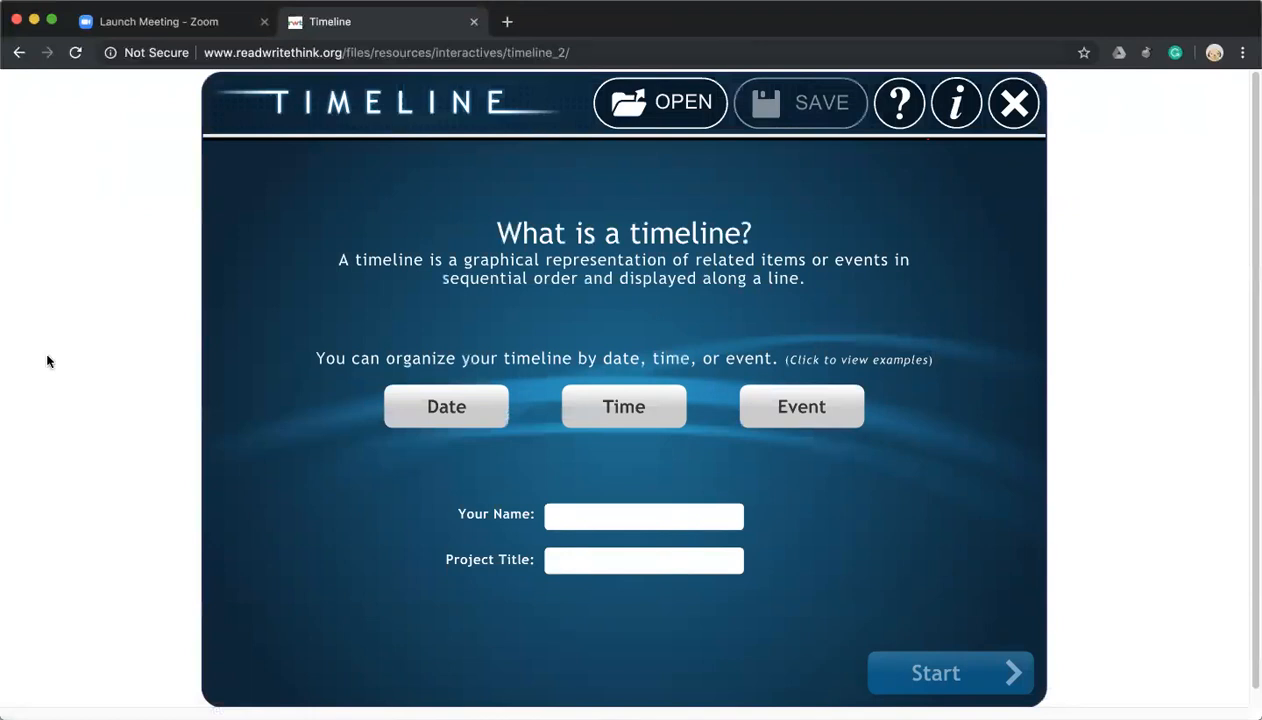
{"action": "left_click", "coordinate": [412, 425]}
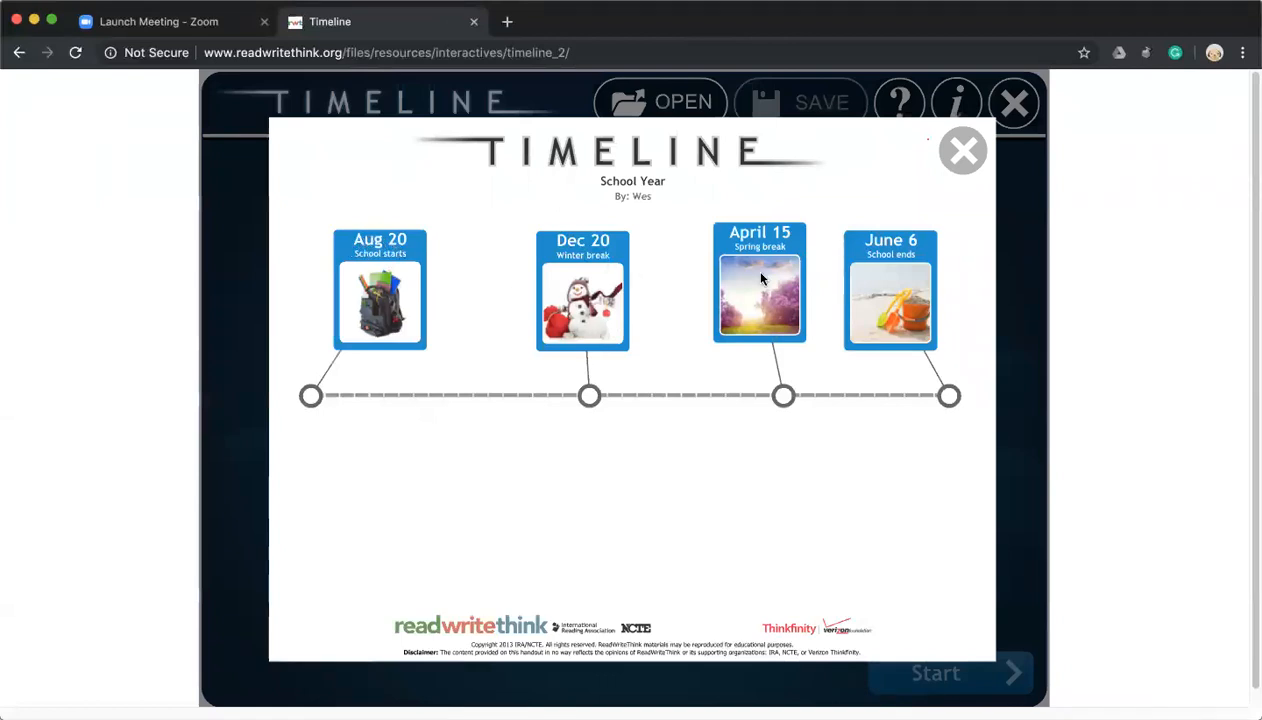
{"action": "left_click", "coordinate": [963, 149]}
{"action": "left_click", "coordinate": [597, 398]}
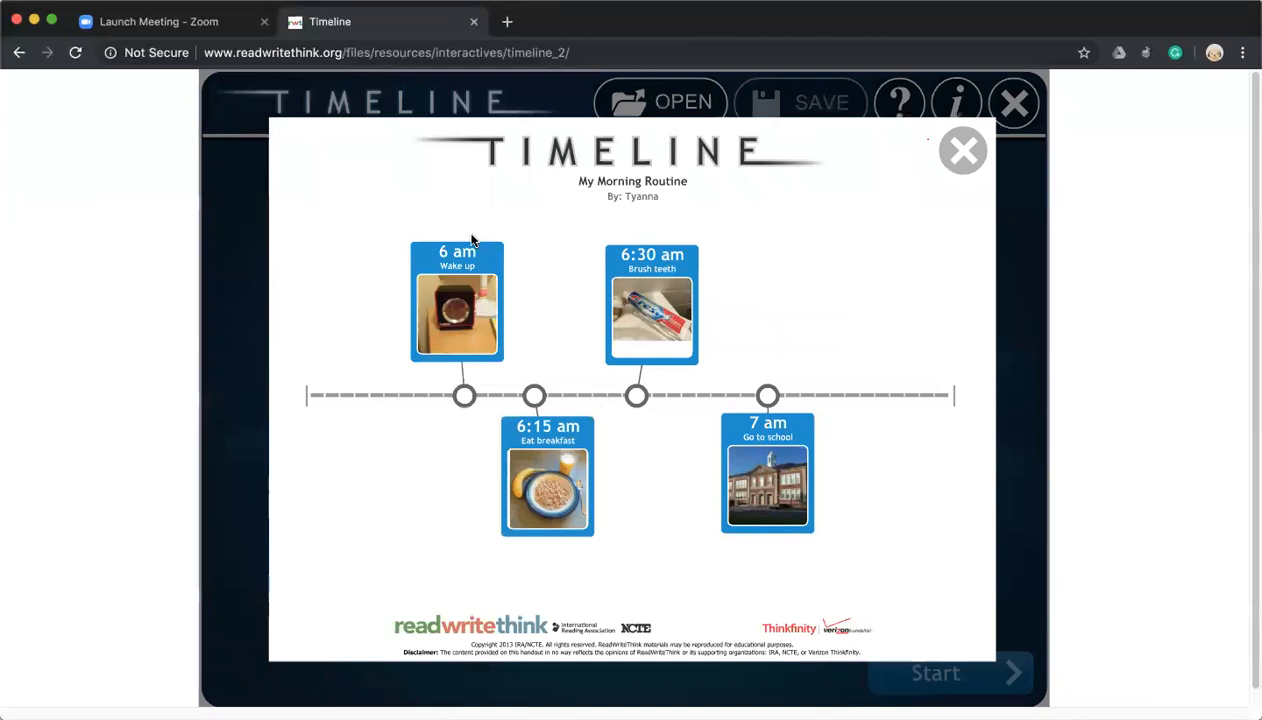
{"action": "left_click", "coordinate": [963, 150]}
{"action": "left_click", "coordinate": [806, 424]}
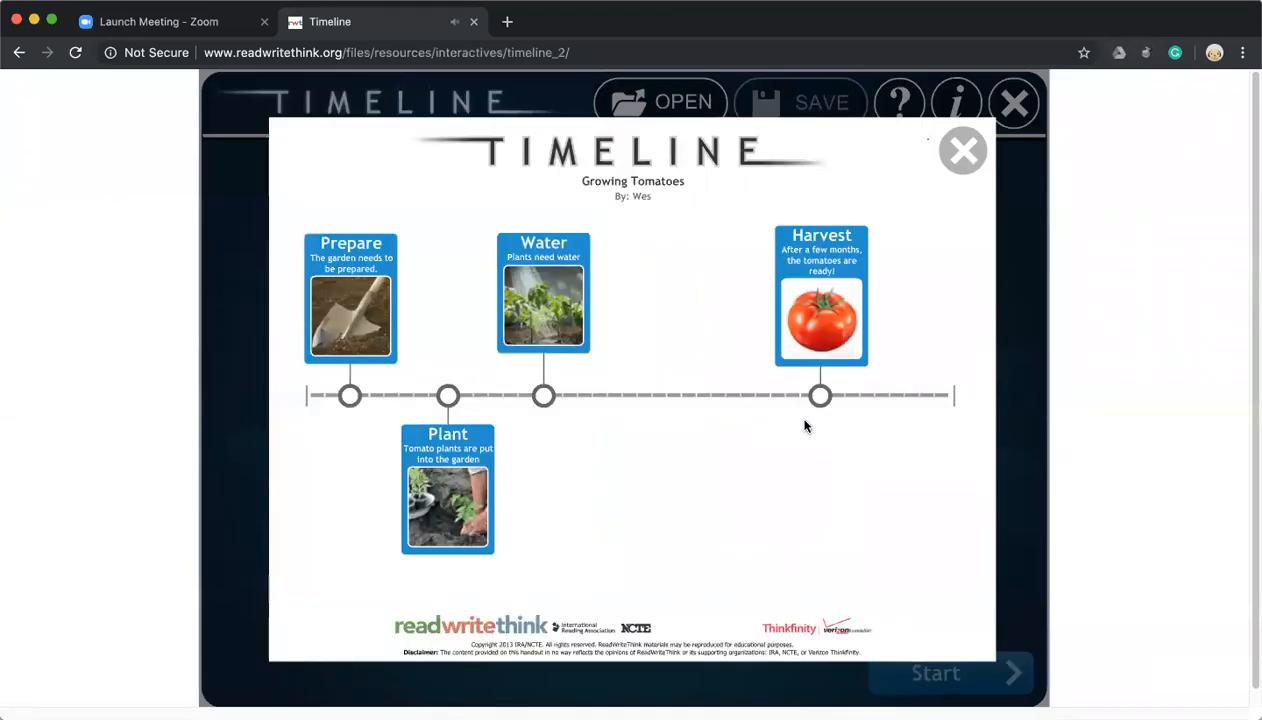
{"action": "left_click", "coordinate": [955, 143]}
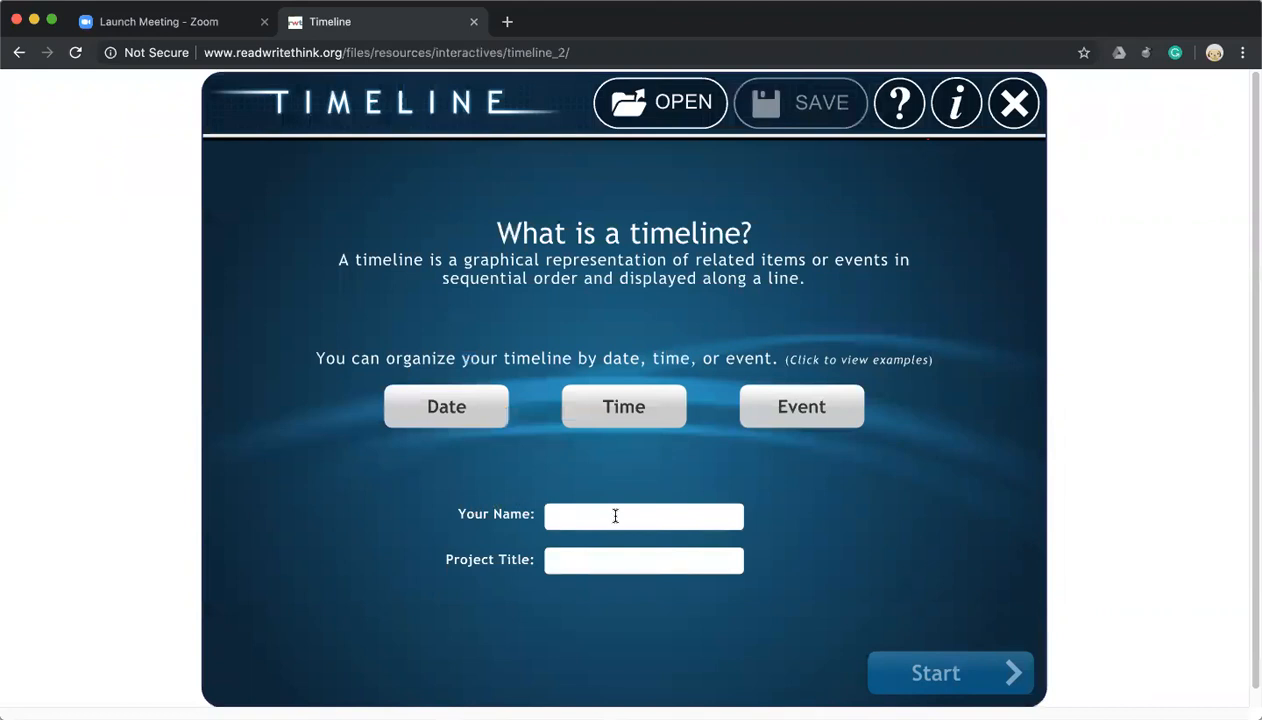
Enter the author's name and the project title 'Birthdays of Family', then start the timeline.
{"action": "type", "text": "Alex the P"}
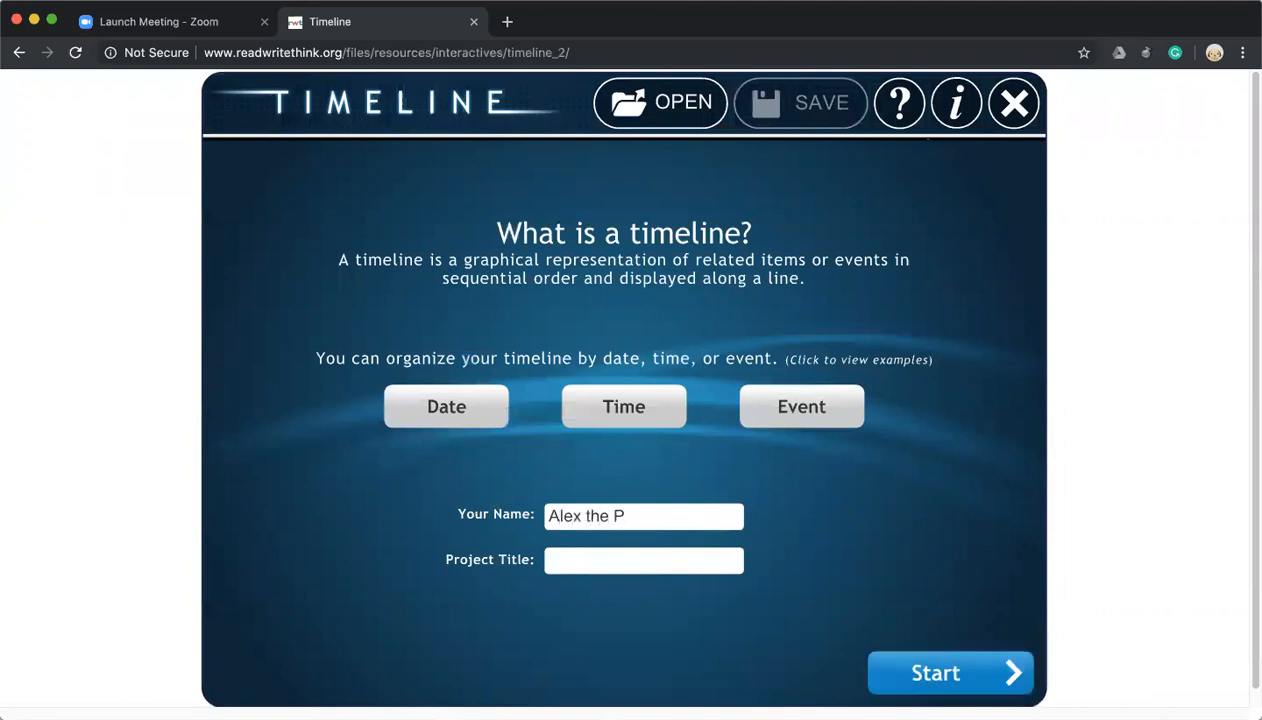
{"action": "type", "text": "olymath"}
{"action": "left_click", "coordinate": [643, 560]}
{"action": "type", "text": "Birthdas"}
{"action": "key", "text": "BackSpace"}
{"action": "type", "text": "ys of Family"}
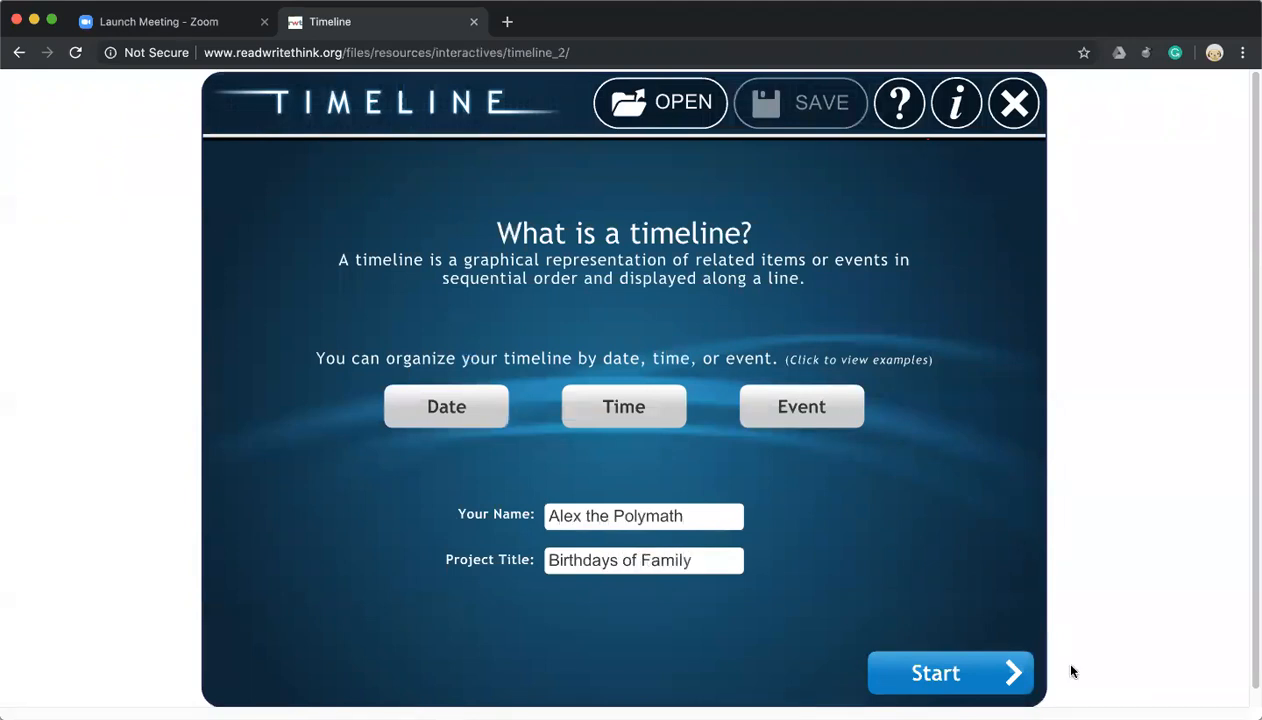
{"action": "left_click", "coordinate": [948, 683]}
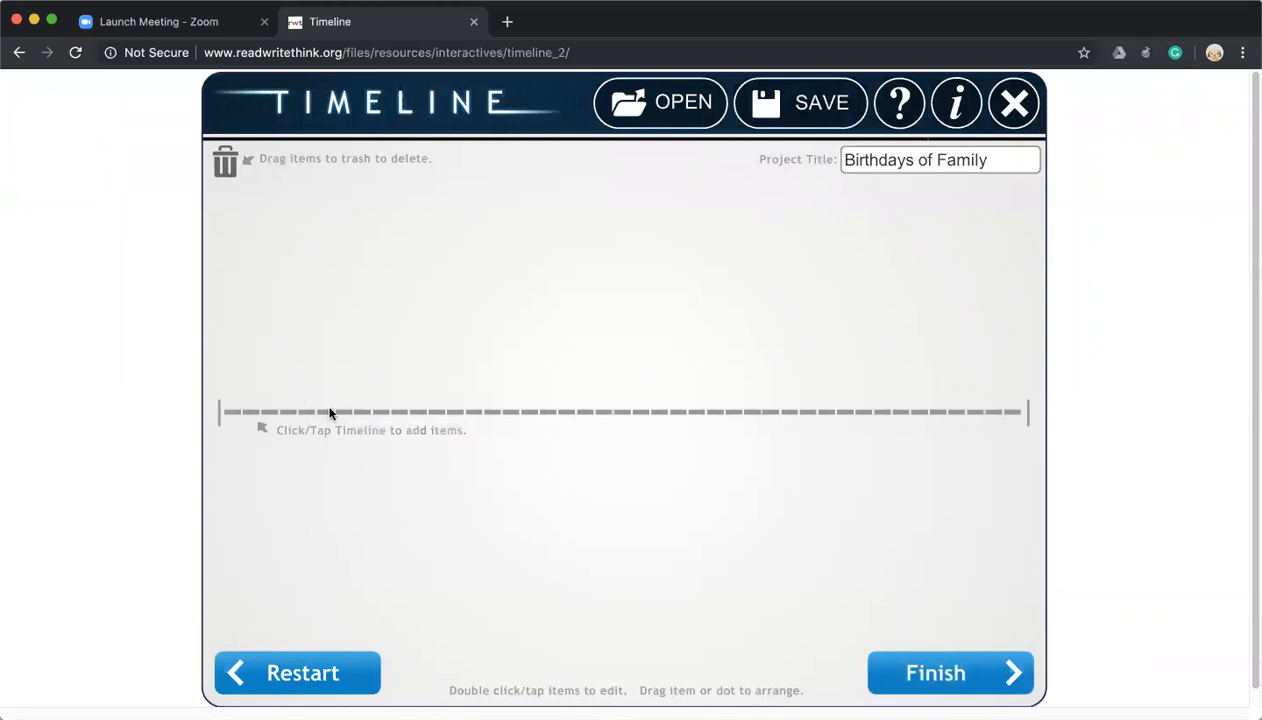
{"action": "left_click", "coordinate": [242, 414]}
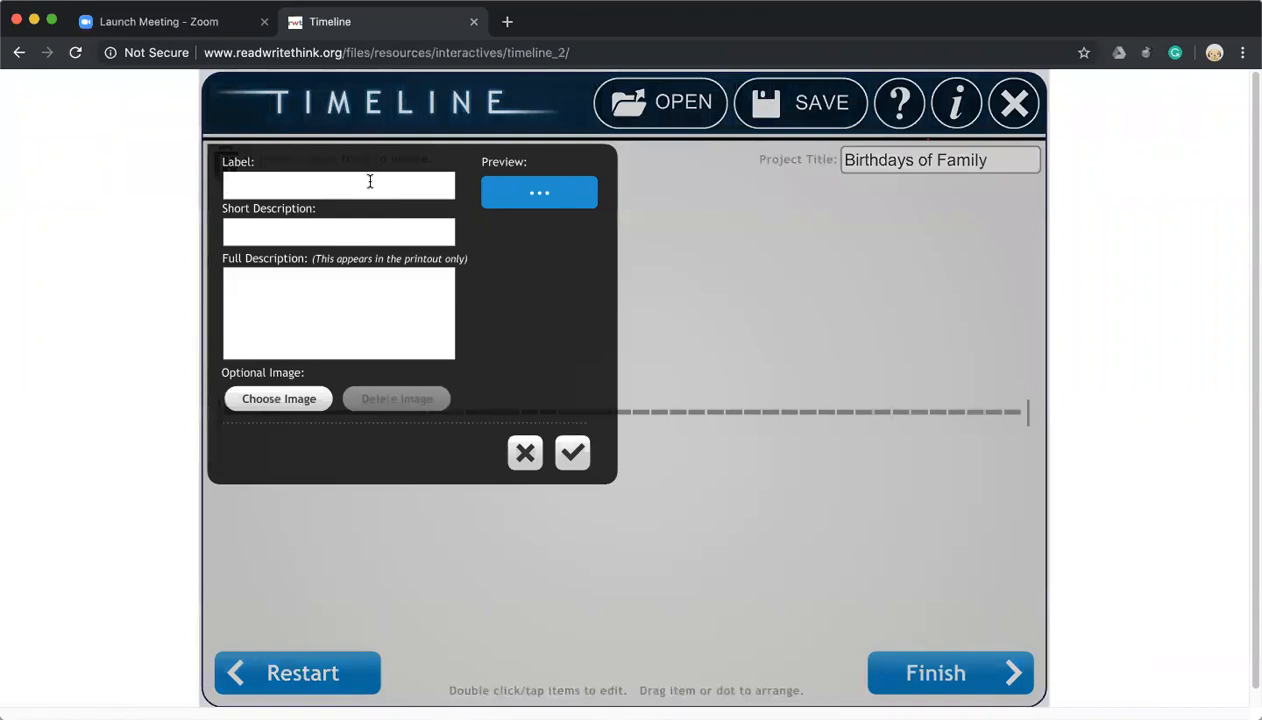
{"action": "type", "text": "Dad was Born"}
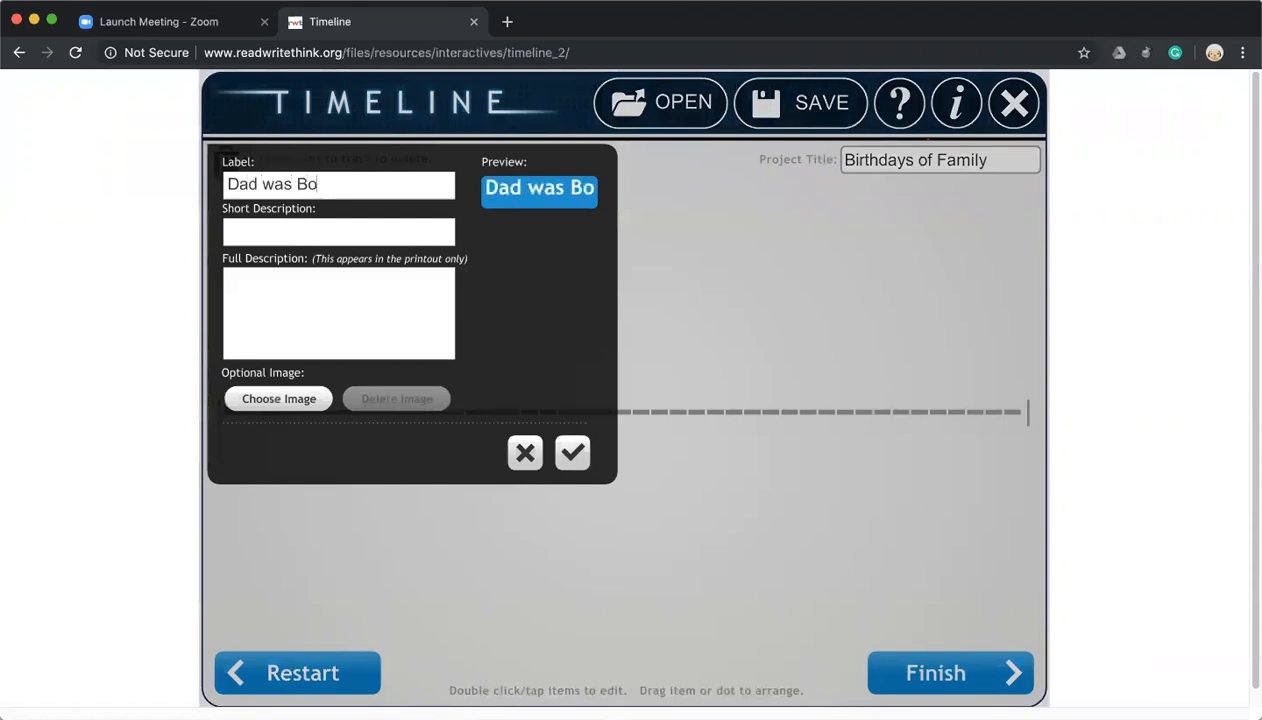
{"action": "left_click", "coordinate": [381, 221]}
{"action": "type", "text": "J"}
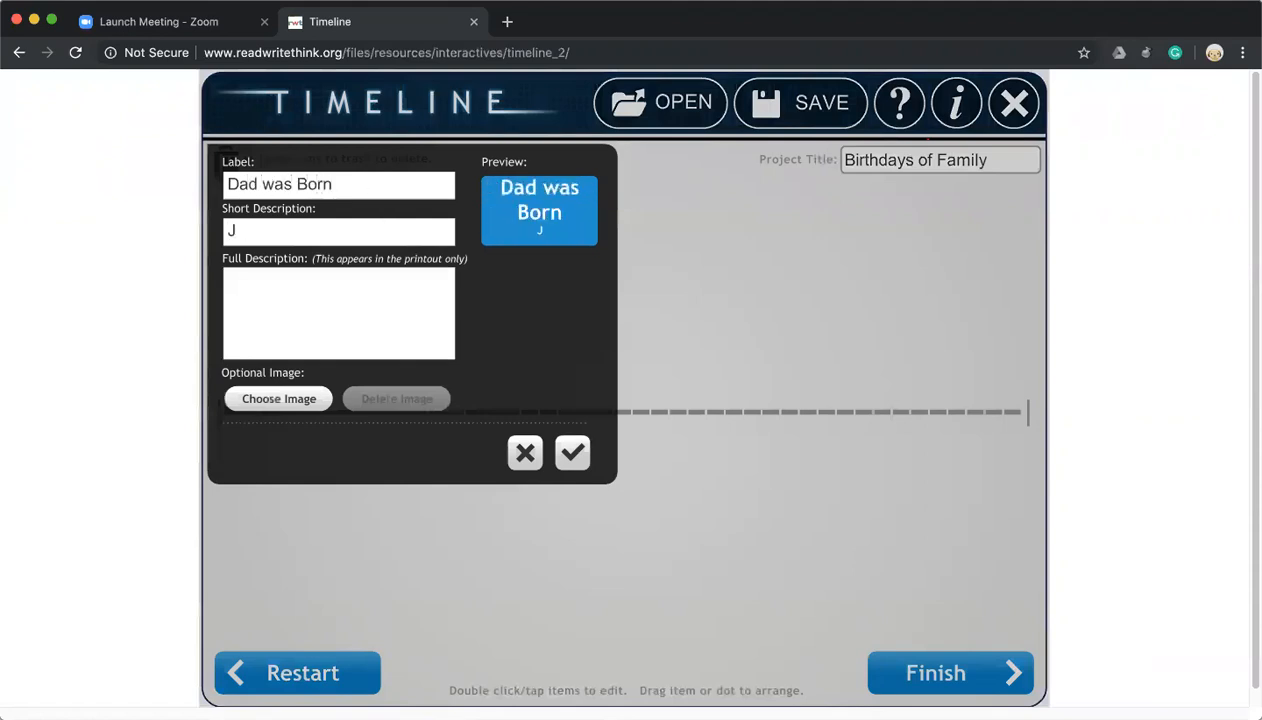
{"action": "type", "text": "uly 15, 1974"}
{"action": "left_click", "coordinate": [335, 316]}
{"action": "type", "text": "D"}
{"action": "key", "text": "BackSpace"}
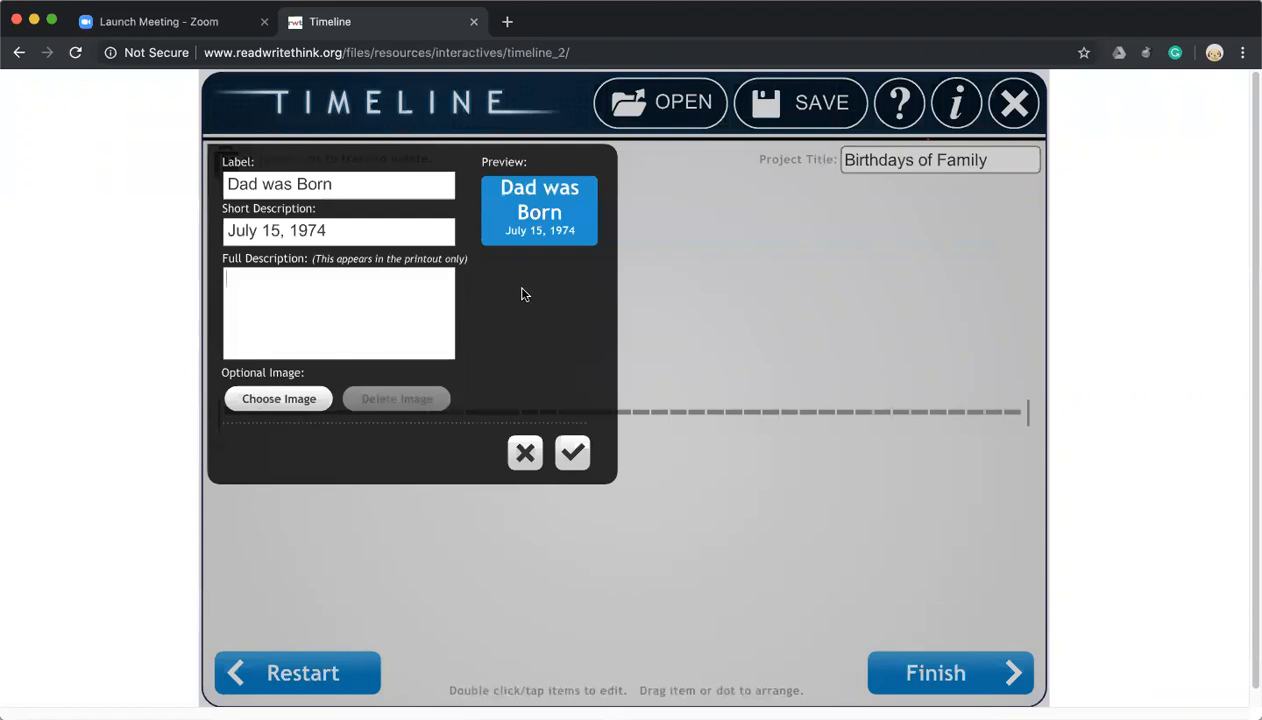
{"action": "left_click", "coordinate": [571, 455]}
{"action": "left_click_drag", "start_coordinate": [571, 455], "coordinate": [272, 501]}
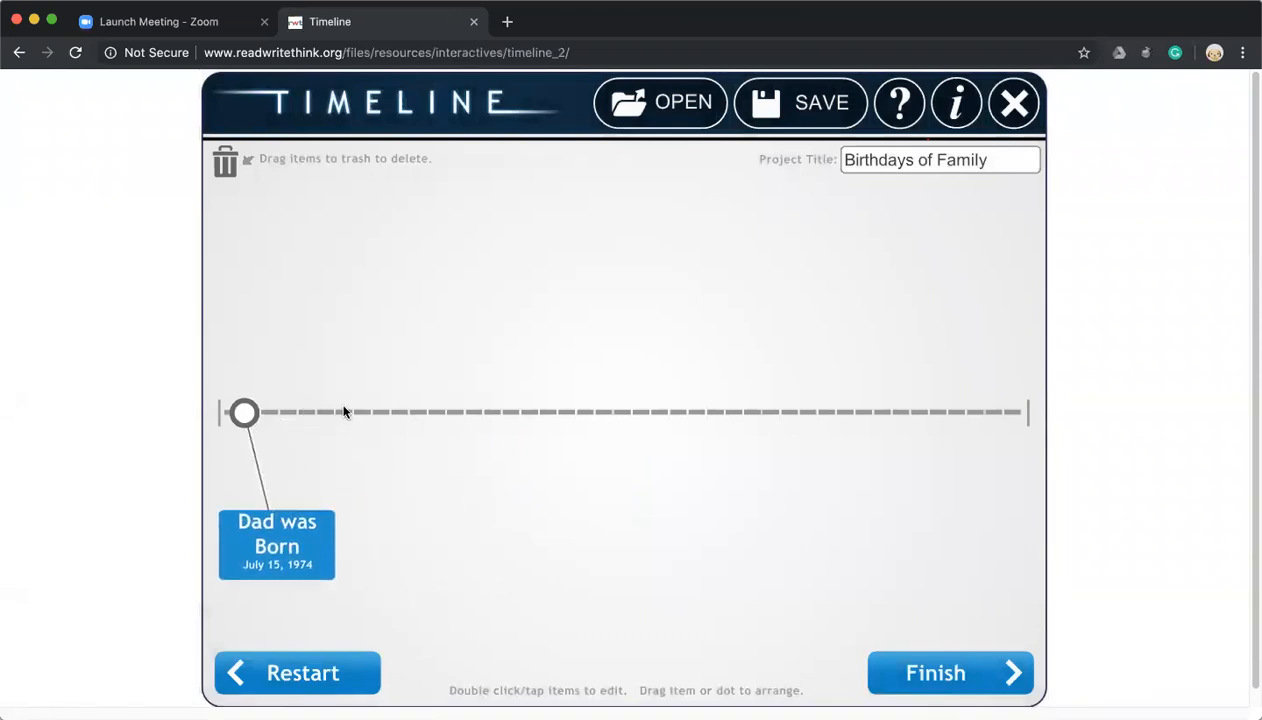
{"action": "left_click", "coordinate": [343, 412]}
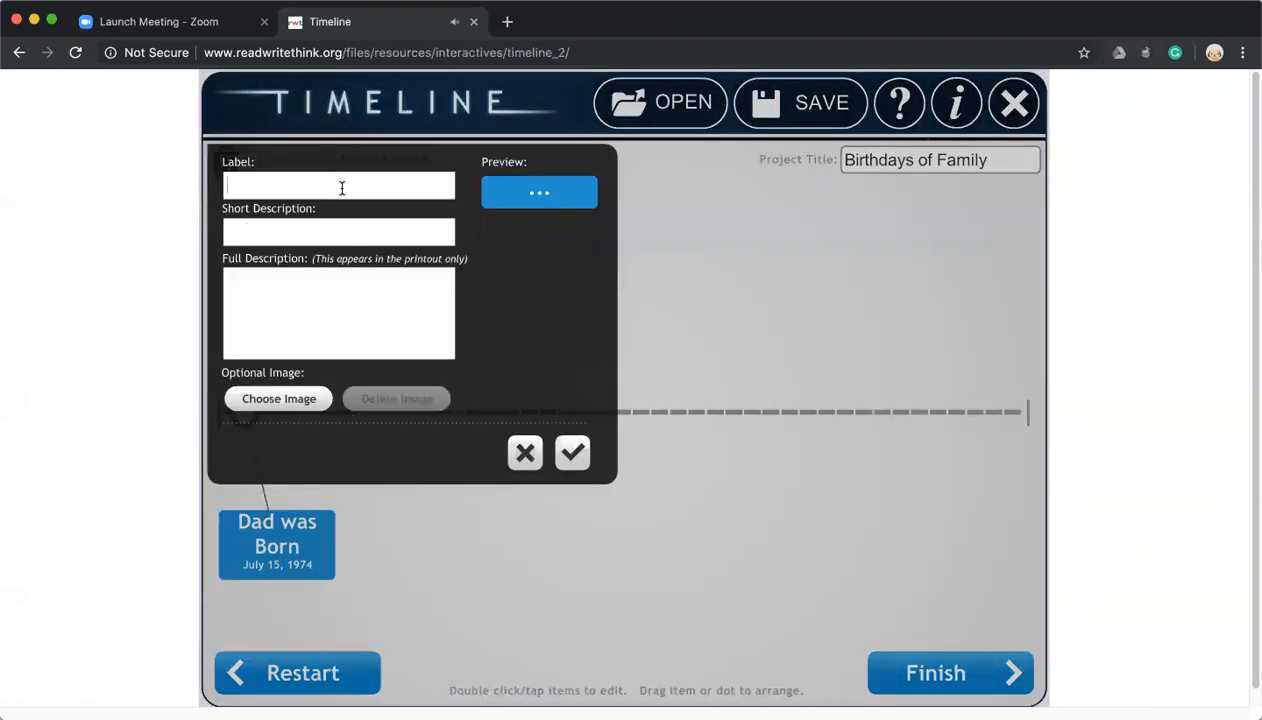
{"action": "type", "text": "Mom was Born"}
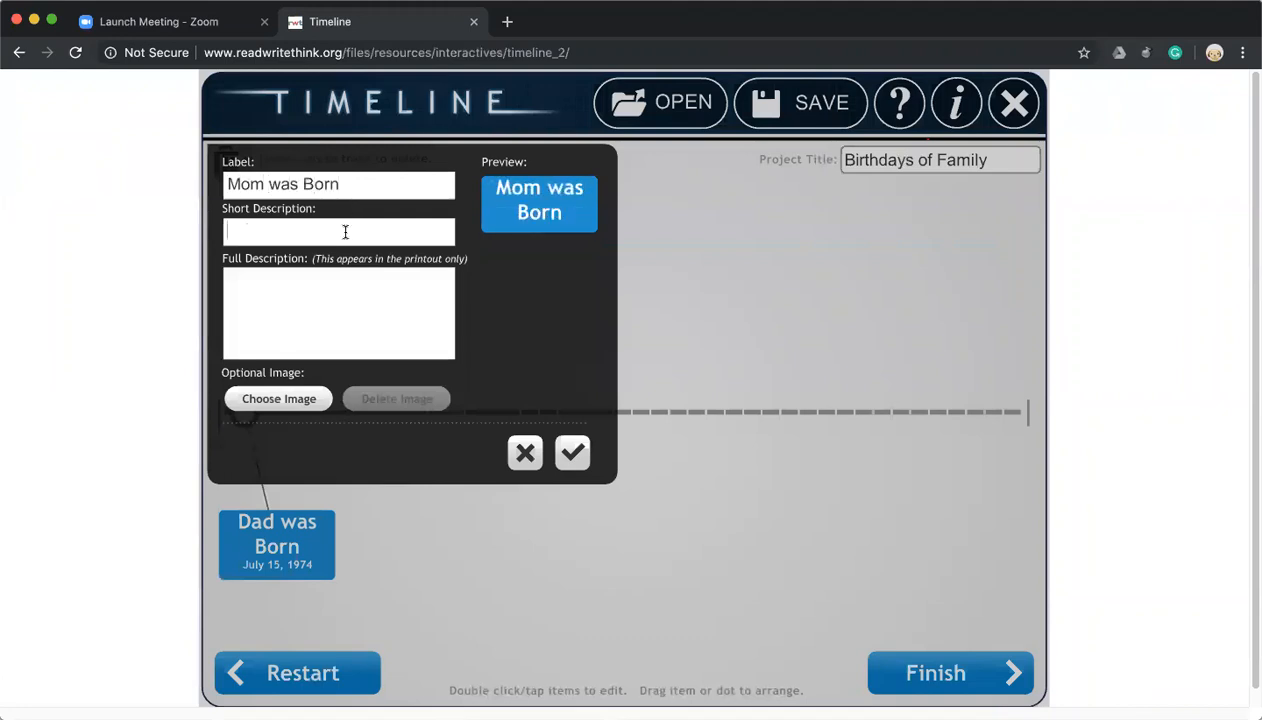
{"action": "type", "text": "April 30, 1977"}
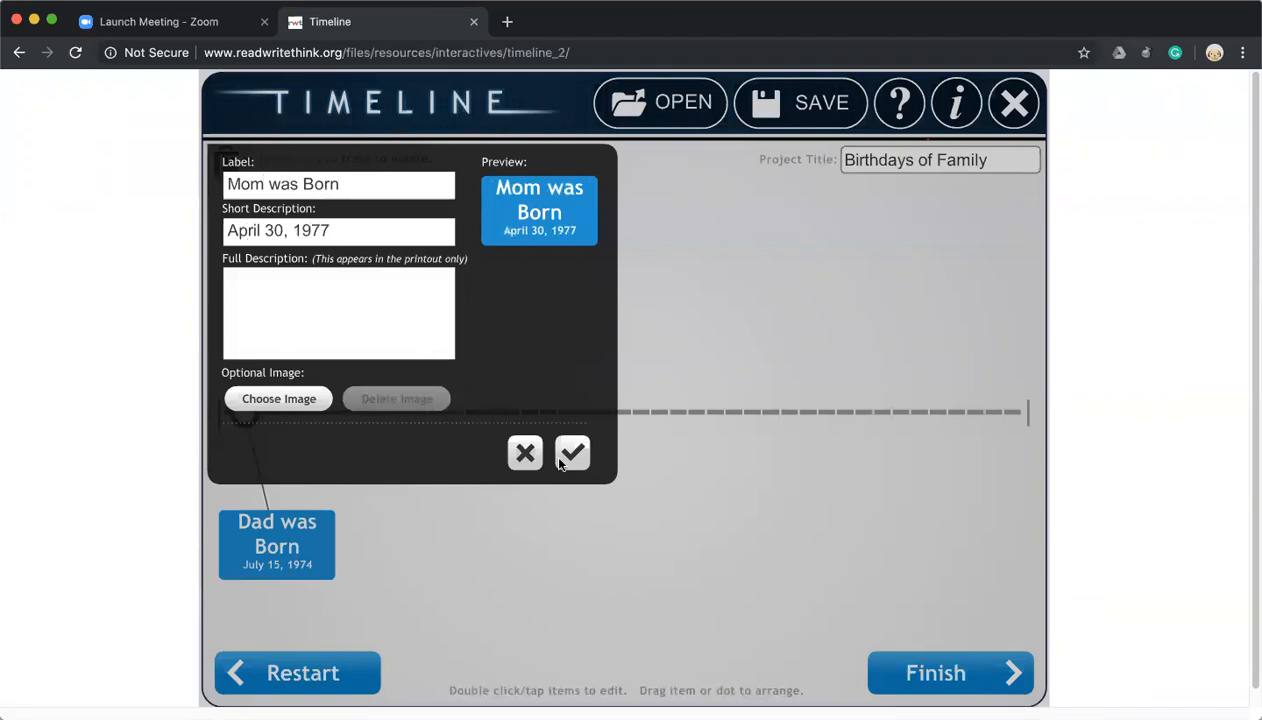
{"action": "left_click", "coordinate": [560, 459]}
{"action": "left_click_drag", "start_coordinate": [528, 520], "coordinate": [415, 573]}
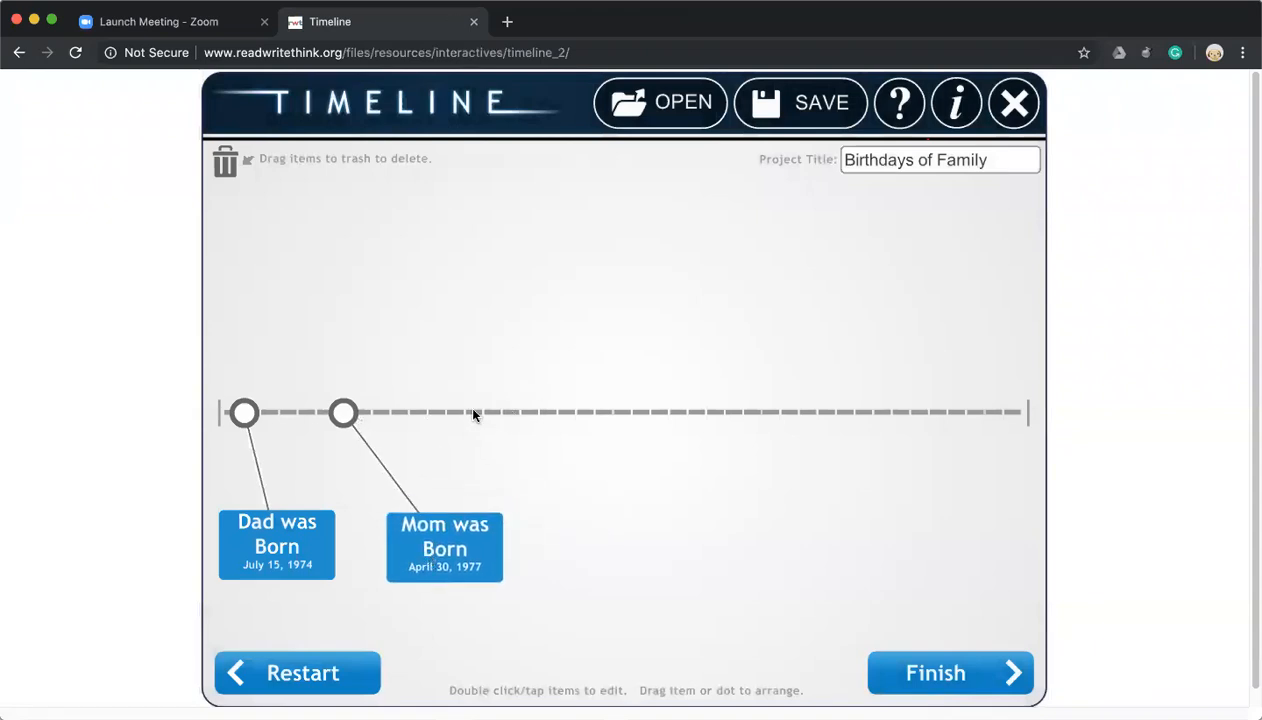
Add an 'I was Born' item dated 'January 6, 2019' and hang its card below its dot.
{"action": "left_click", "coordinate": [622, 412]}
{"action": "left_click", "coordinate": [345, 173]}
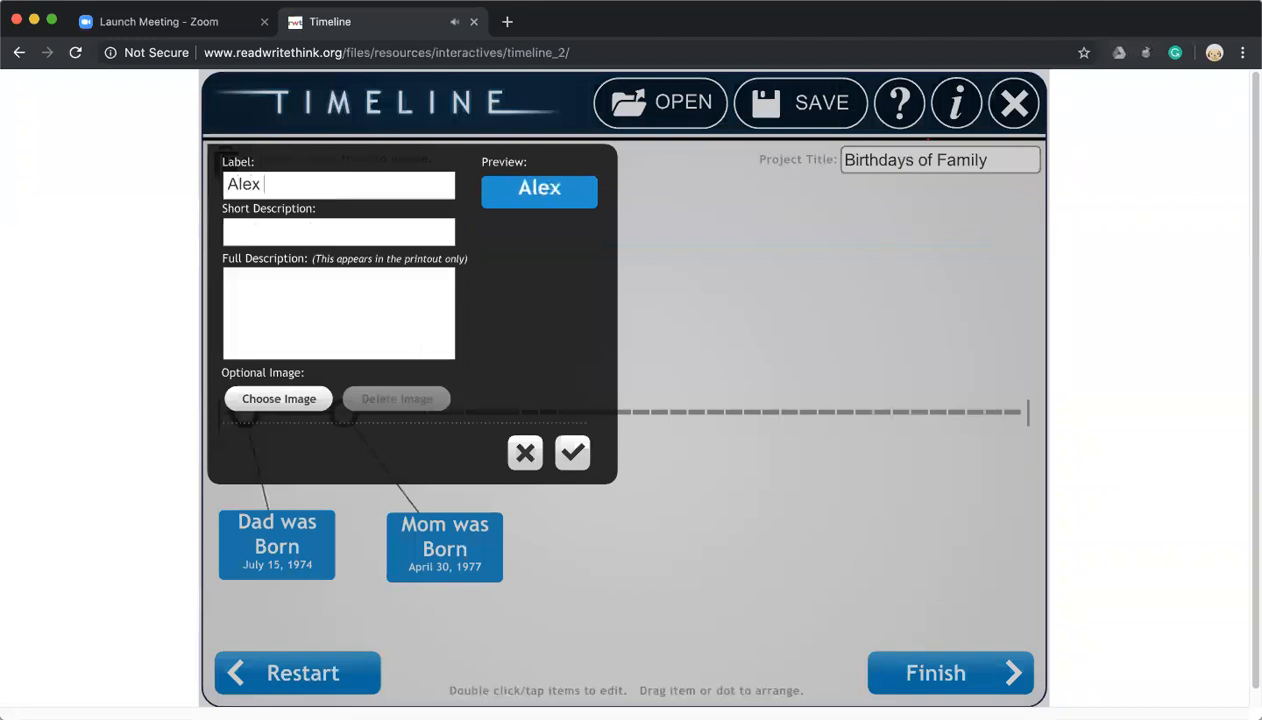
{"action": "key", "text": "BackSpace"}
{"action": "key", "text": "BackSpace"}
{"action": "key", "text": "BackSpace"}
{"action": "key", "text": "BackSpace"}
{"action": "key", "text": "BackSpace"}
{"action": "key", "text": "BackSpace"}
{"action": "key", "text": "BackSpace"}
{"action": "key", "text": "BackSpace"}
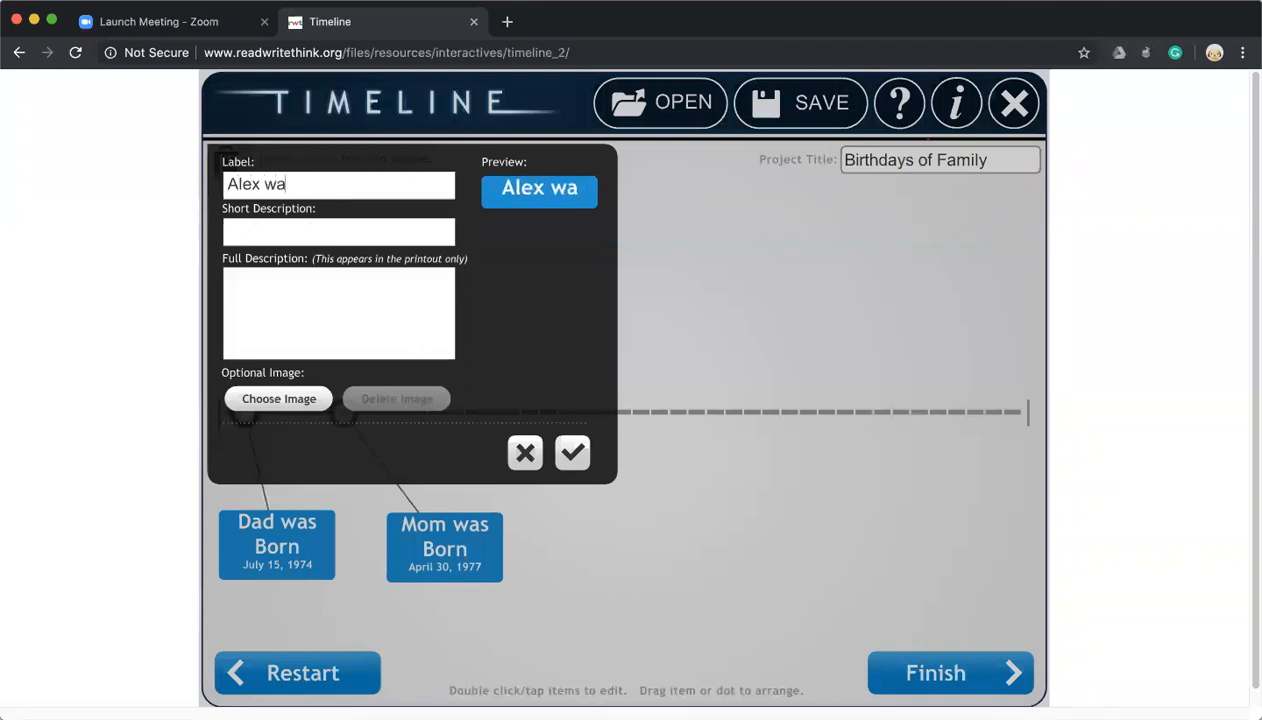
{"action": "key", "text": "BackSpace"}
{"action": "key", "text": "BackSpace"}
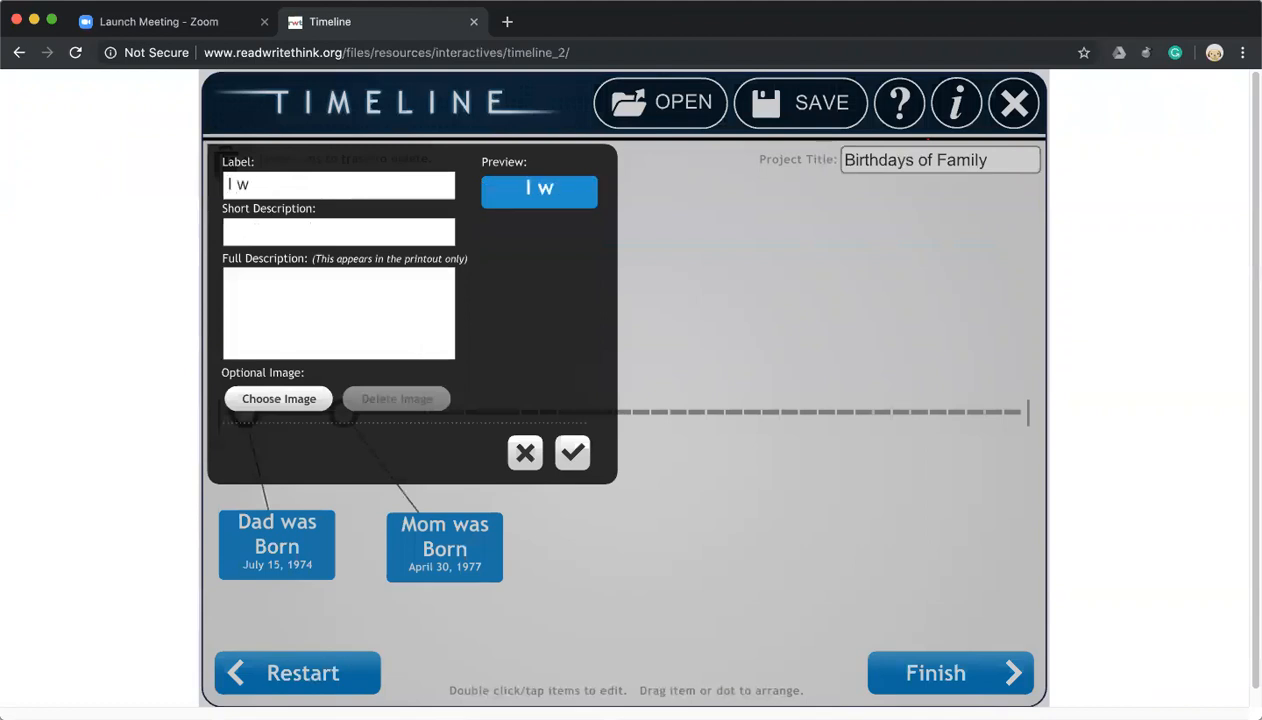
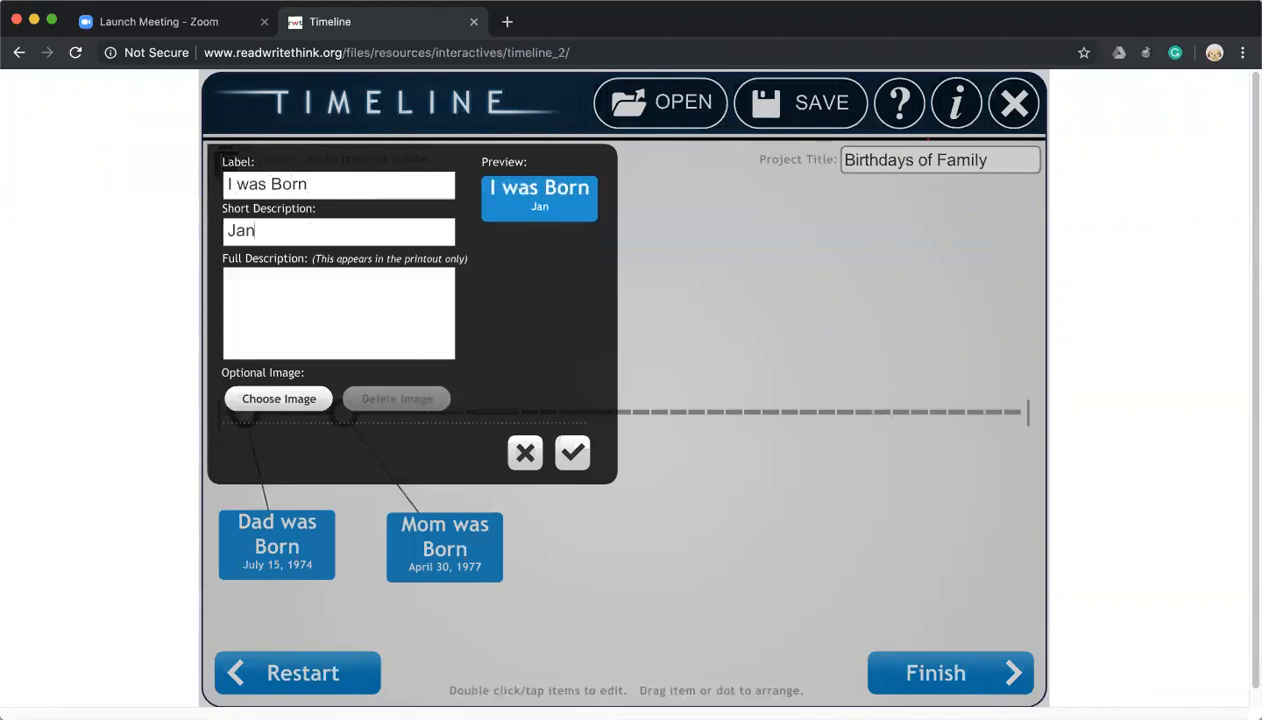
{"action": "left_click", "coordinate": [572, 452]}
{"action": "left_click_drag", "start_coordinate": [693, 417], "coordinate": [621, 492]}
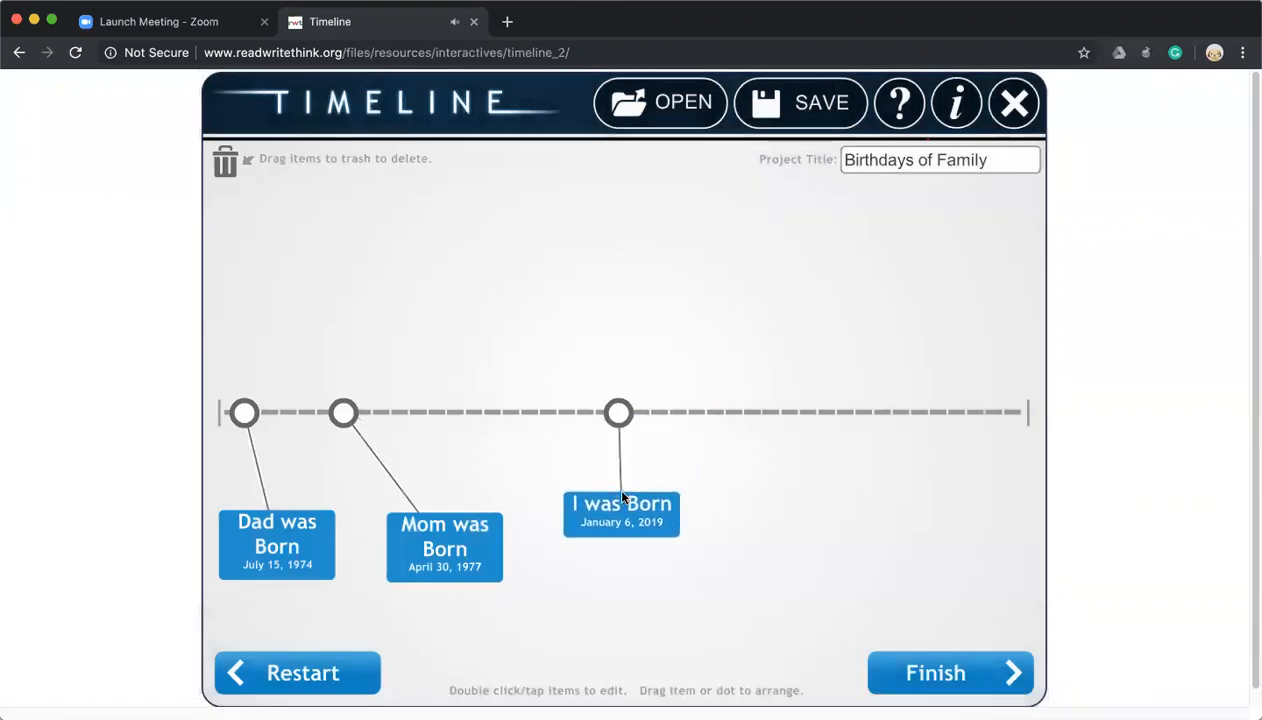
Add a 'My Brother Was Born' item dated 'April 20, 2010'.
{"action": "double_click", "coordinate": [699, 414]}
{"action": "type", "text": "My Brother"}
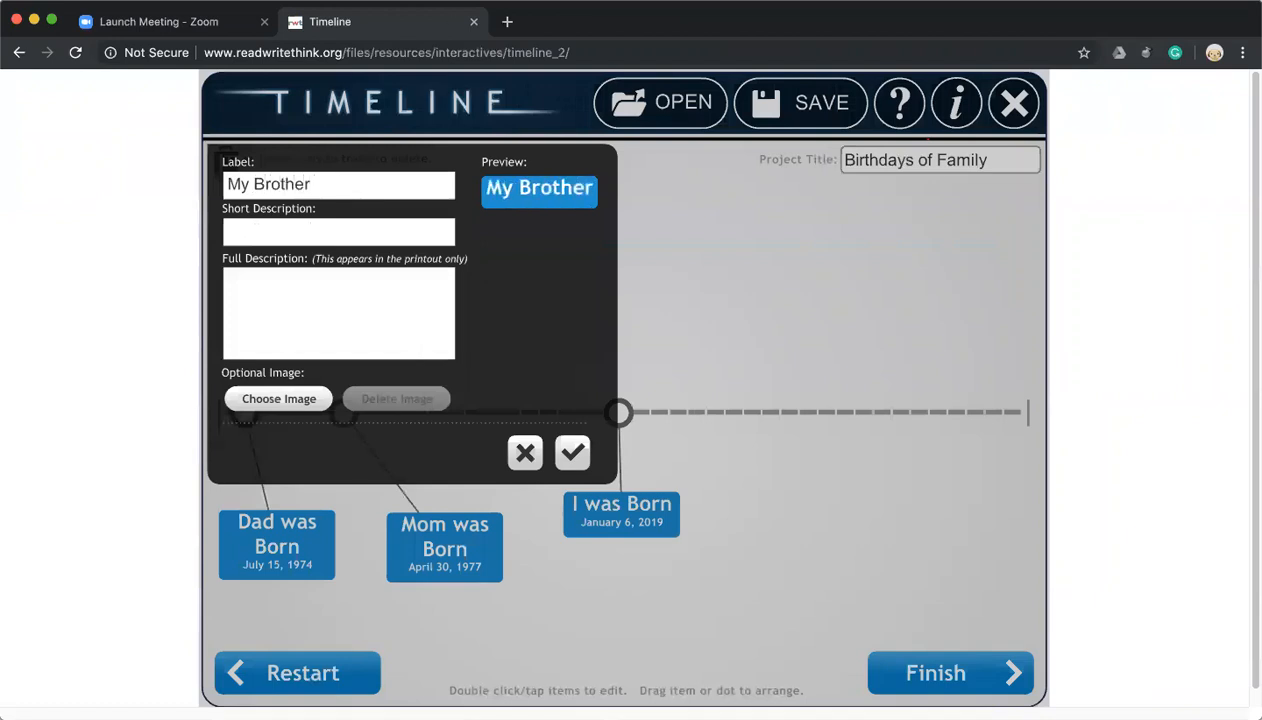
{"action": "type", "text": " Was Born"}
{"action": "left_click", "coordinate": [284, 231]}
{"action": "type", "text": "April"}
{"action": "type", "text": " 20, "}
{"action": "type", "text": "2020"}
{"action": "key", "text": "BackSpace"}
{"action": "key", "text": "BackSpace"}
{"action": "type", "text": "10"}
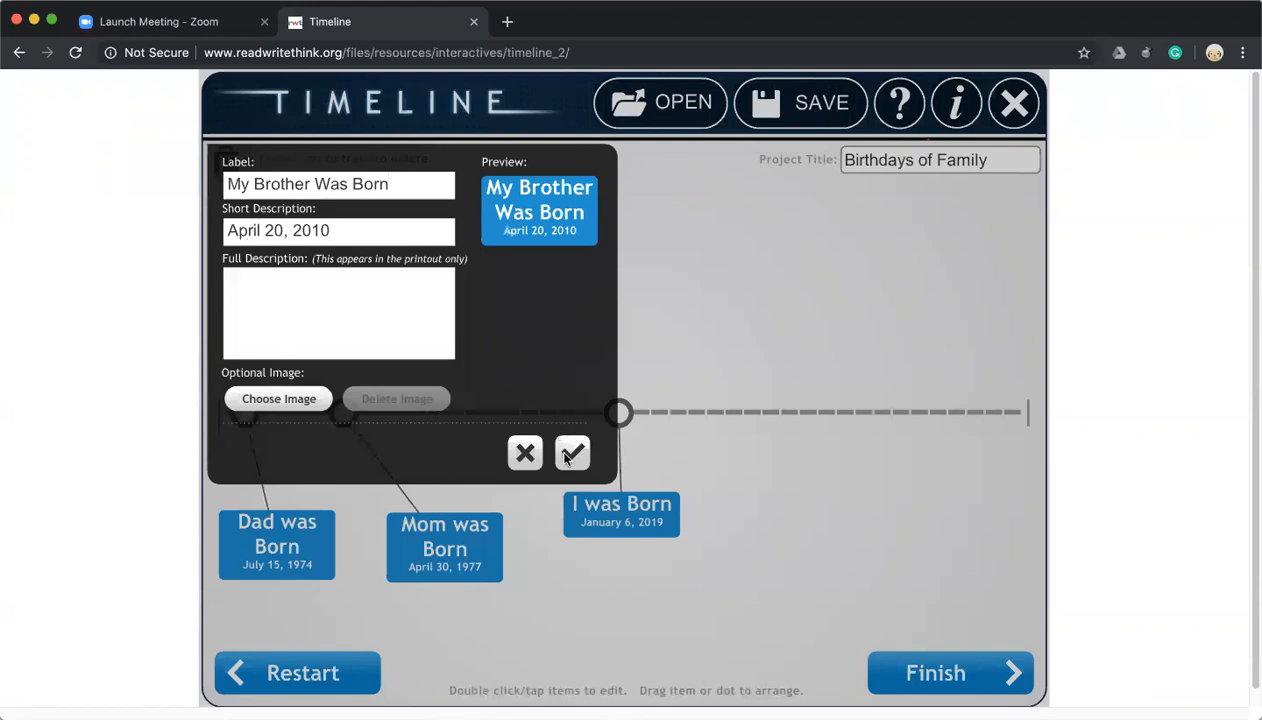
{"action": "left_click", "coordinate": [567, 456]}
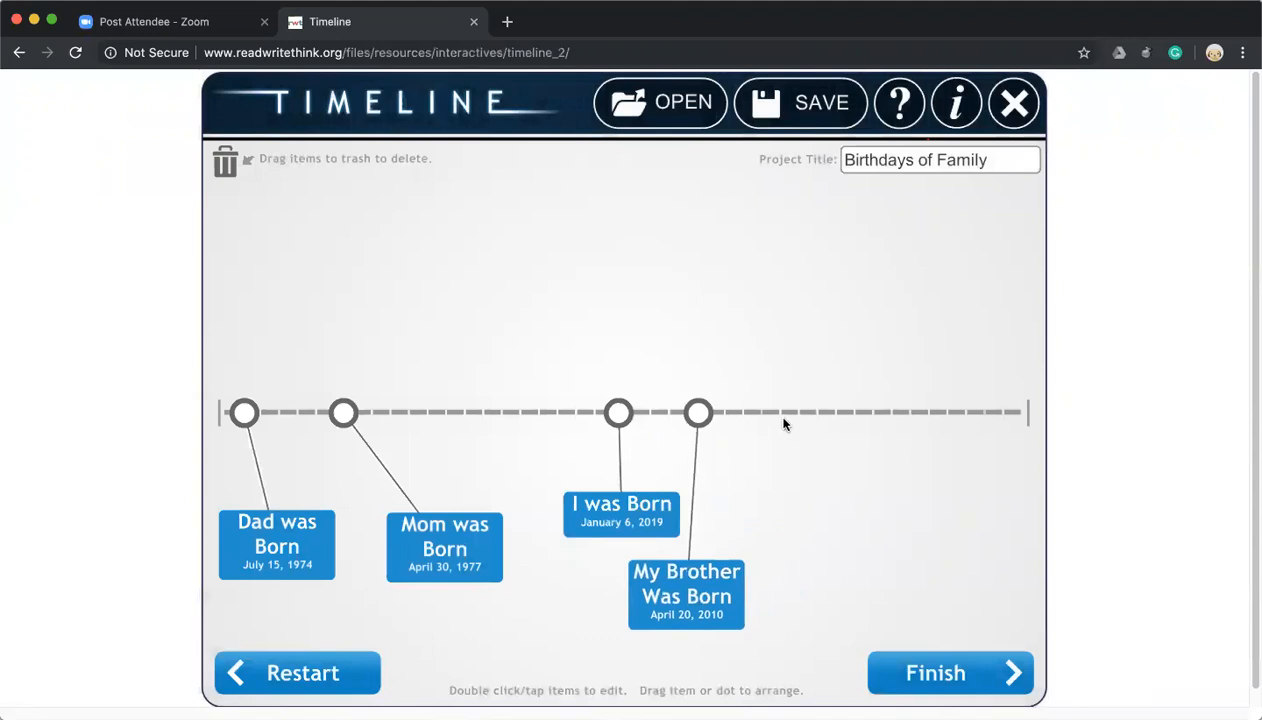
Add a 'Leo was Born' item dated 'February 9, 2016' and drag its card below the rightmost dot.
{"action": "left_click", "coordinate": [851, 413]}
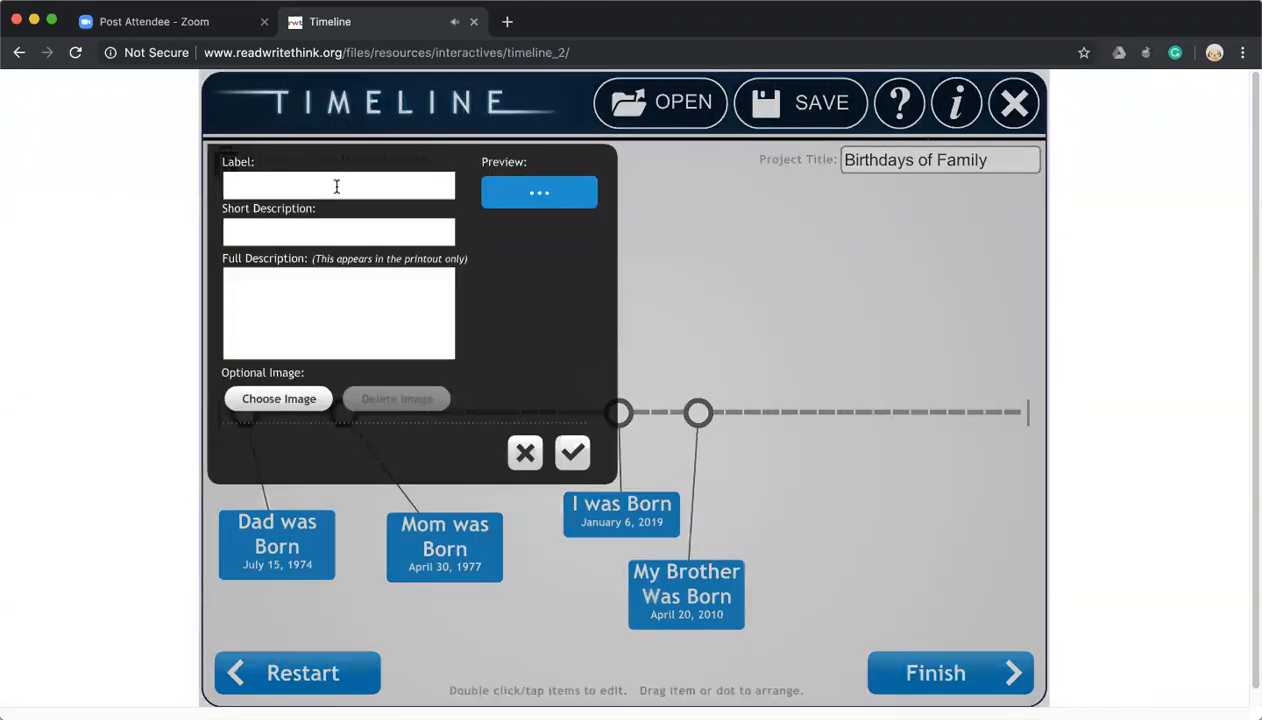
{"action": "type", "text": "Leo'"}
{"action": "type", "text": "as Born"}
{"action": "left_click", "coordinate": [289, 232]}
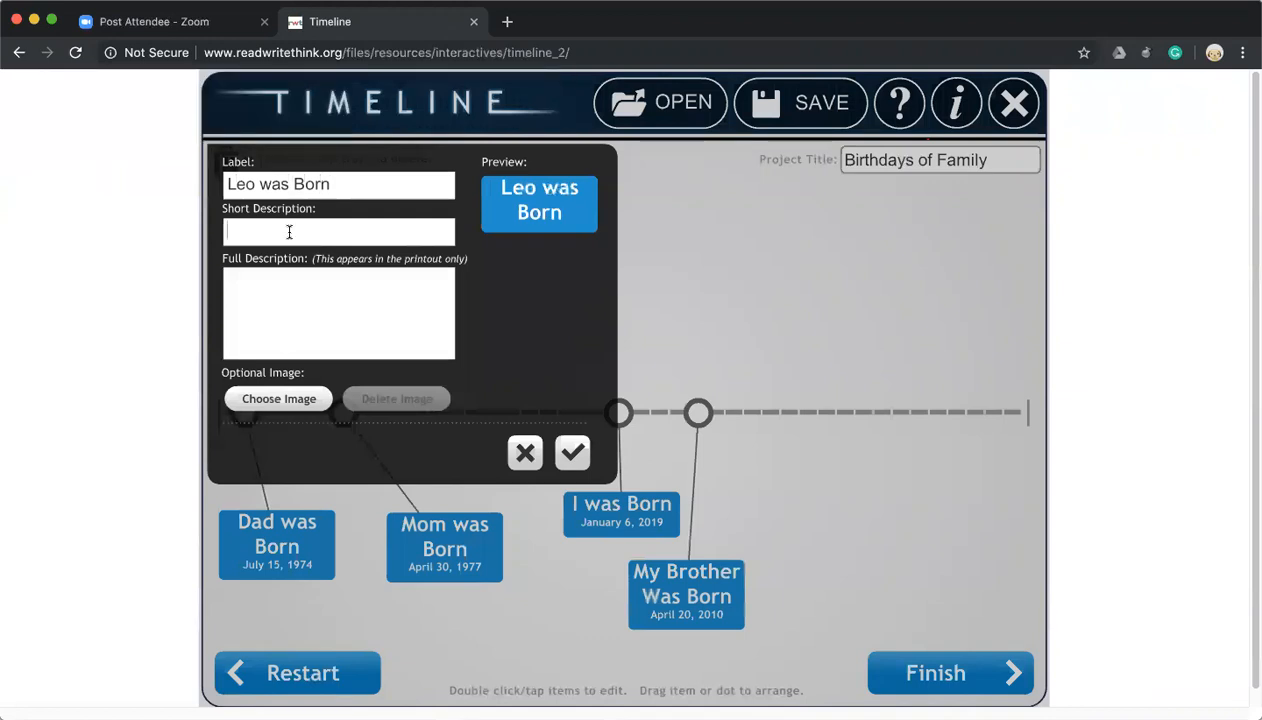
{"action": "type", "text": "Febru"}
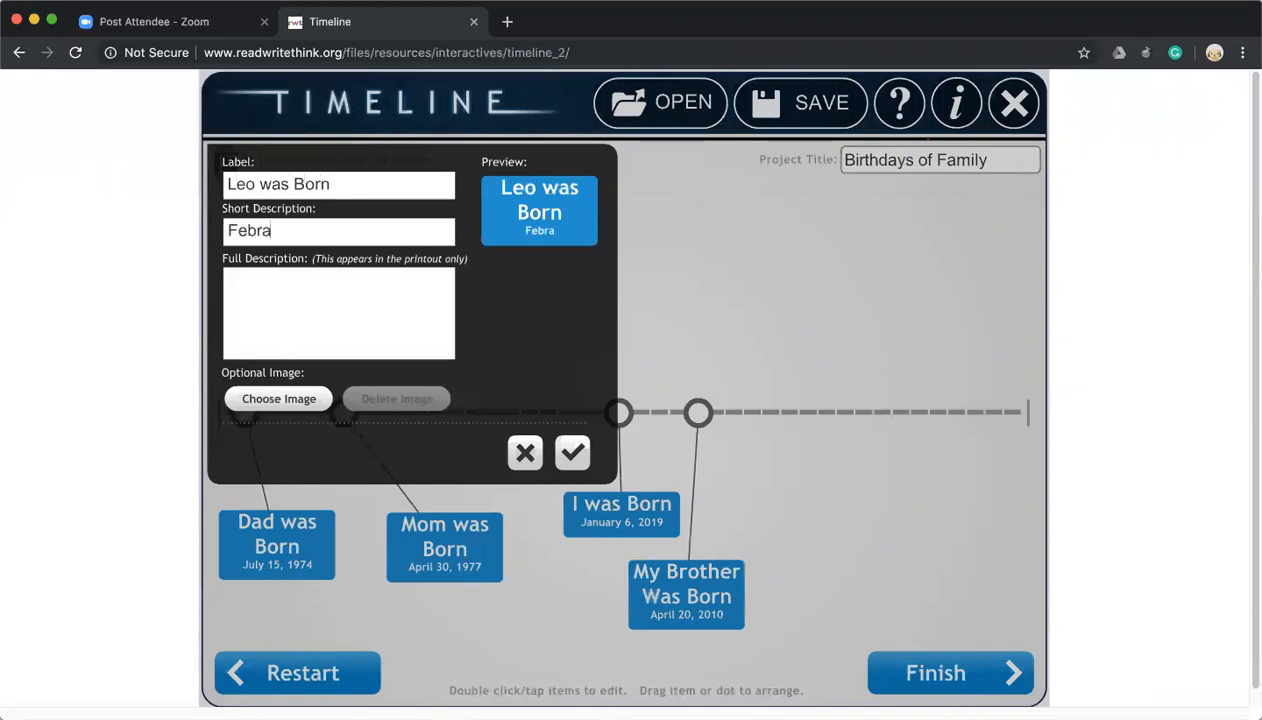
{"action": "type", "text": "ary 9, 2016"}
{"action": "left_click", "coordinate": [568, 450]}
{"action": "left_click_drag", "start_coordinate": [890, 395], "coordinate": [903, 556]}
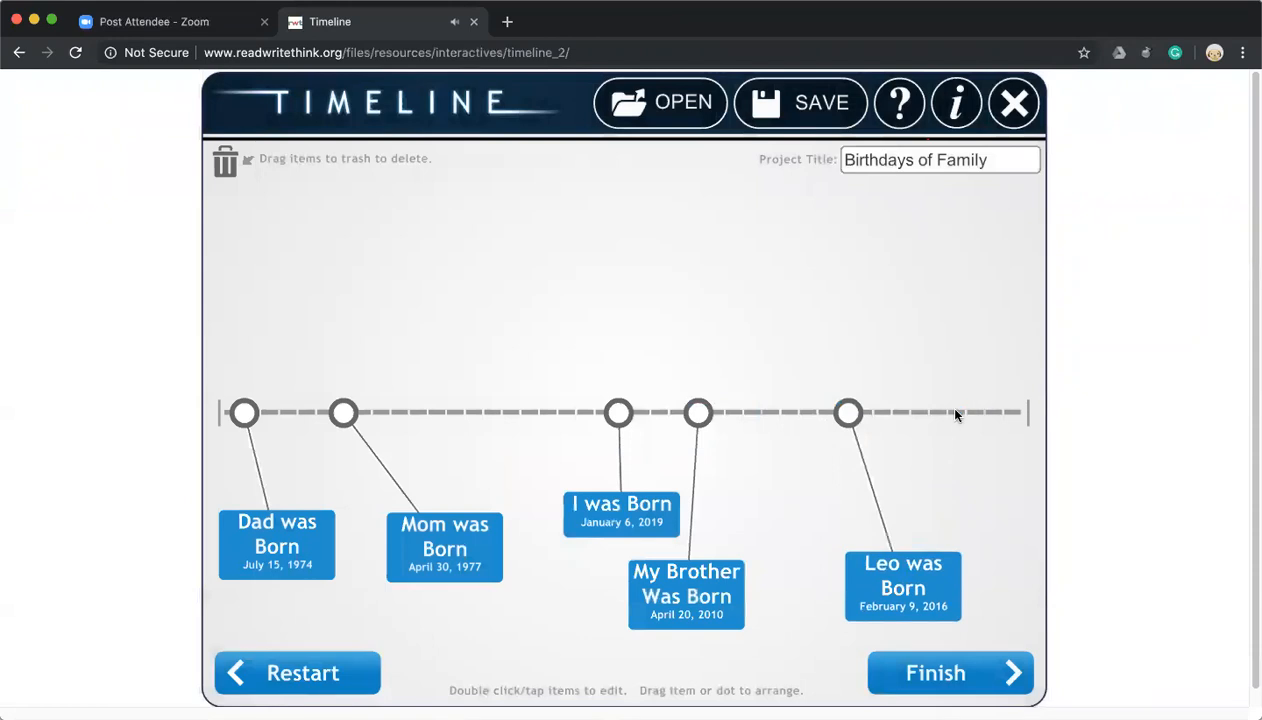
Add a 'Lizzie was Born' item dated 'December 1, 2018' near the timeline's right end.
{"action": "double_click", "coordinate": [941, 414]}
{"action": "type", "text": "Lizzie was "}
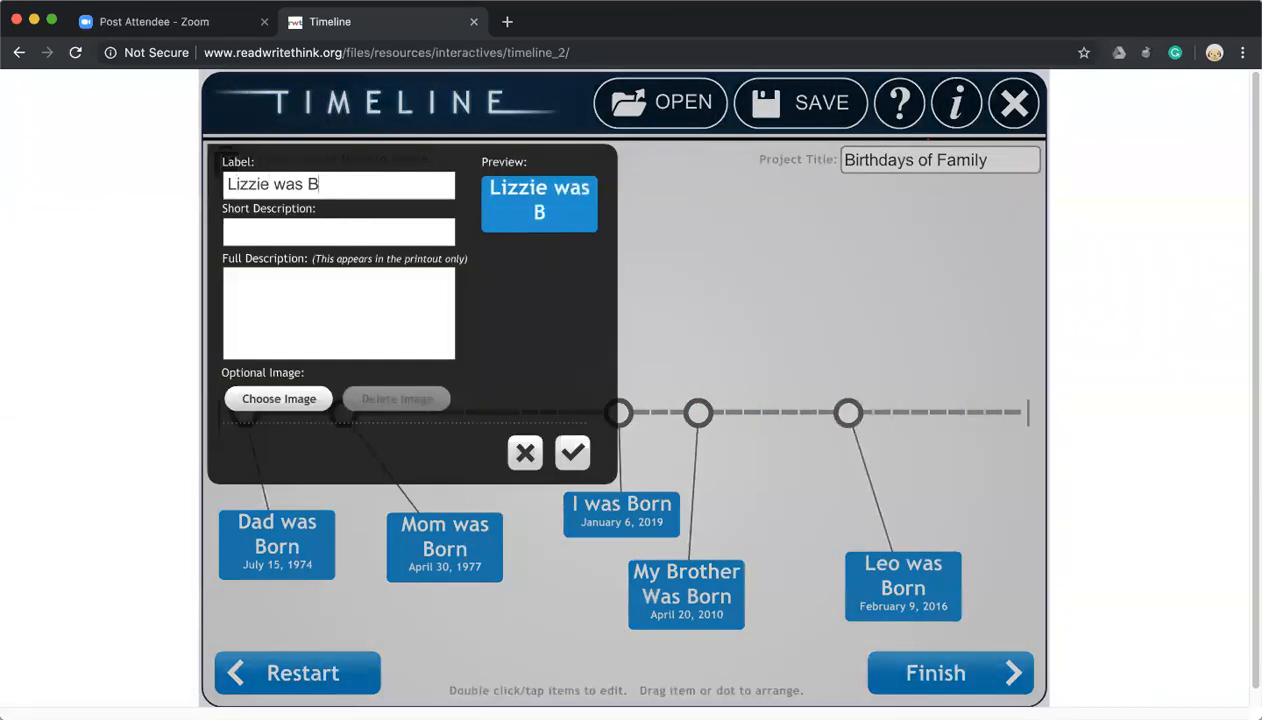
{"action": "type", "text": "Born"}
{"action": "left_click", "coordinate": [327, 234]}
{"action": "type", "text": "December"}
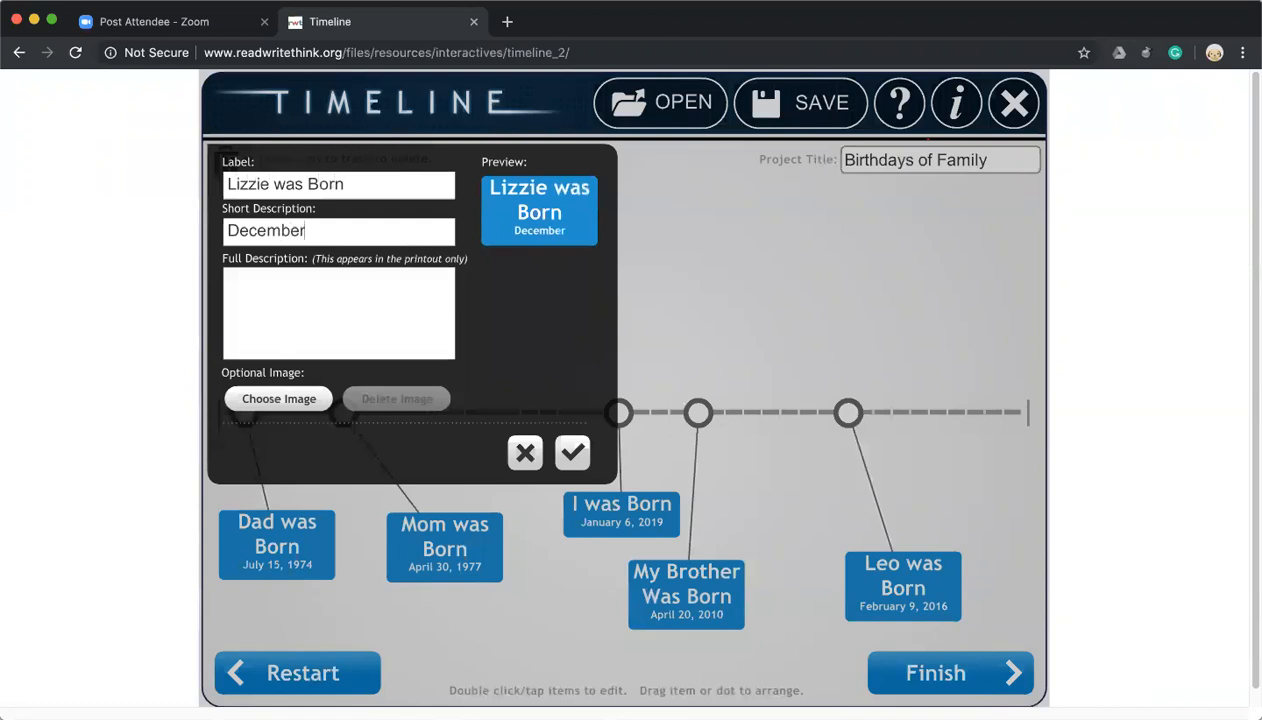
{"action": "type", "text": " 1, 2018"}
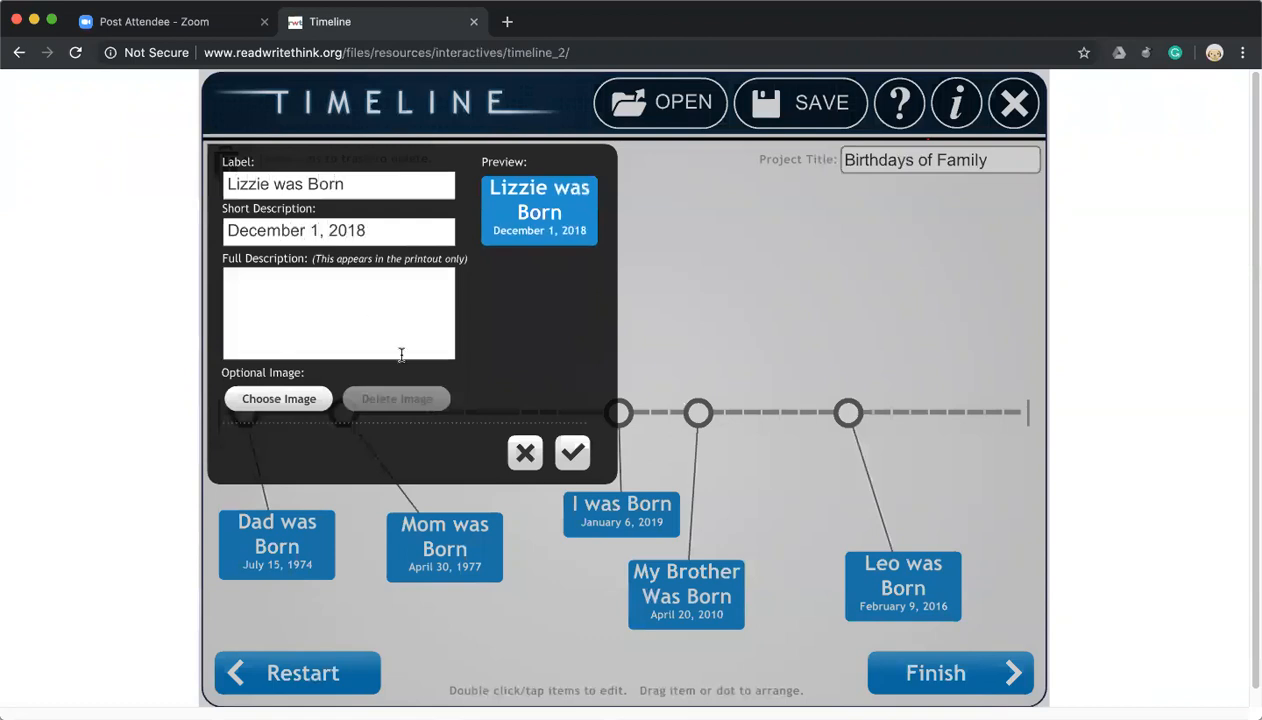
{"action": "left_click", "coordinate": [572, 452]}
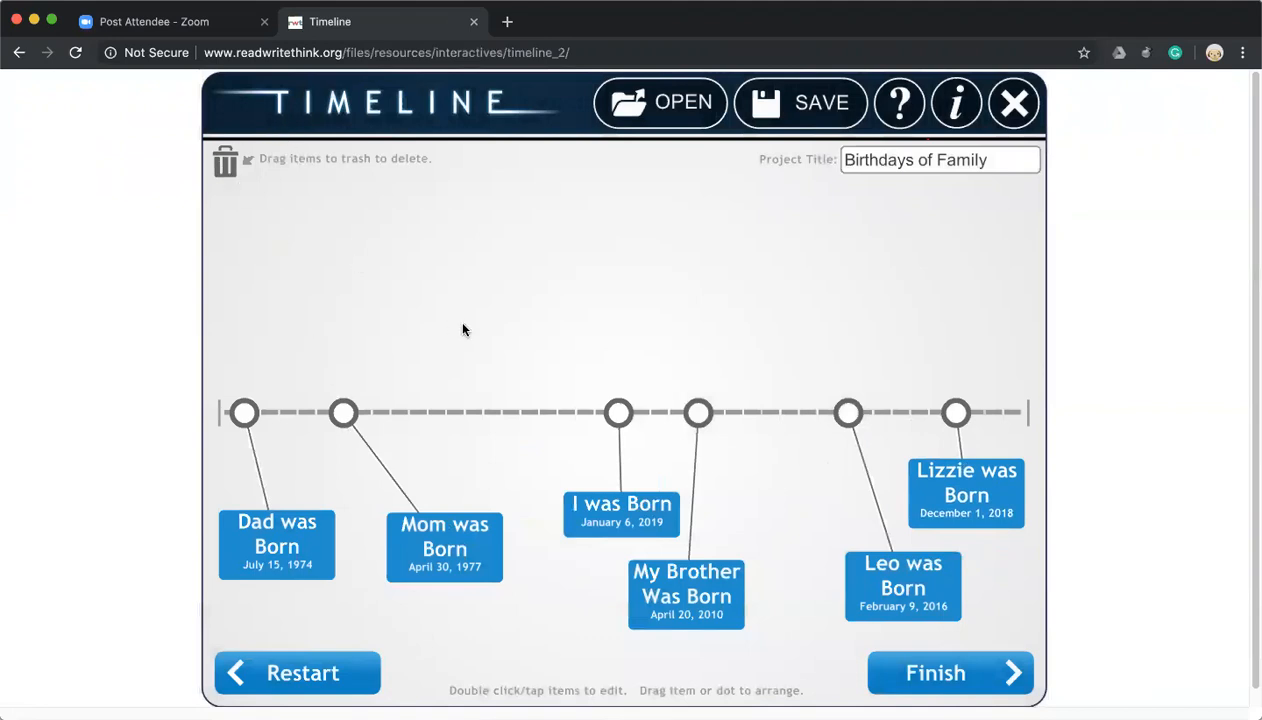
Slide the My Brother, Leo and Lizzie dots left for even spacing, then finish the timeline.
{"action": "double_click", "coordinate": [436, 541]}
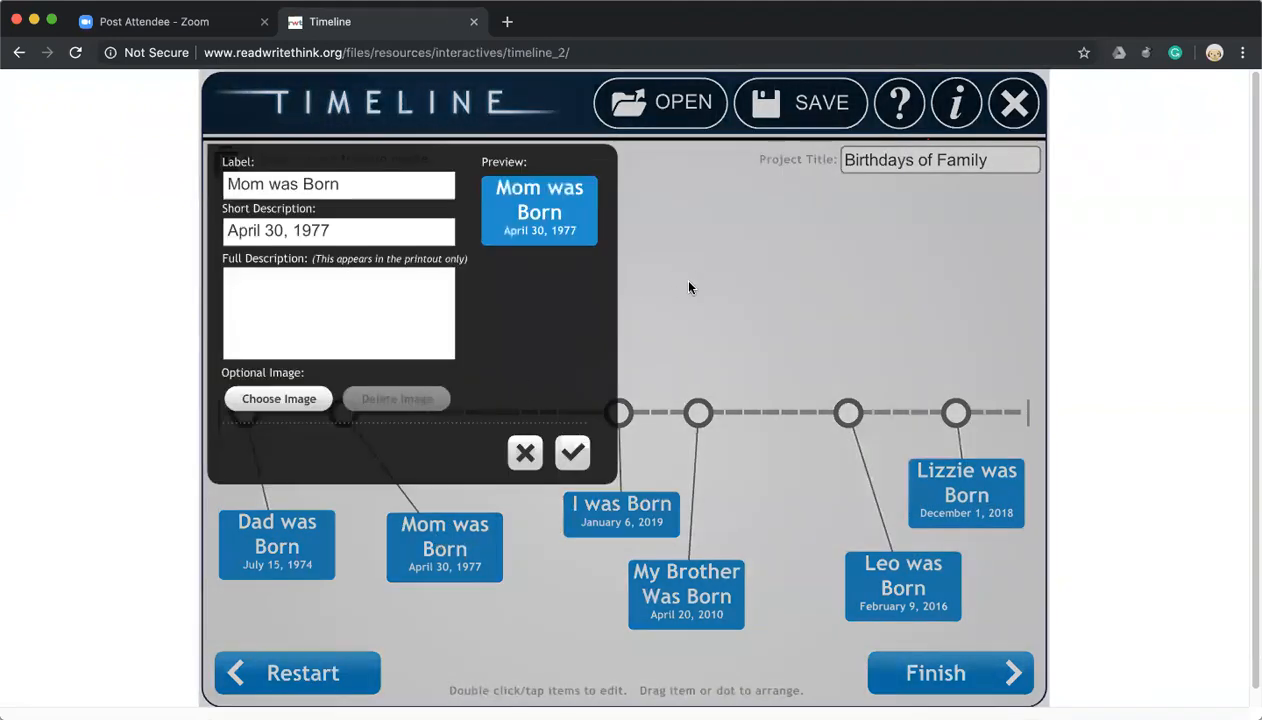
{"action": "left_click", "coordinate": [568, 452]}
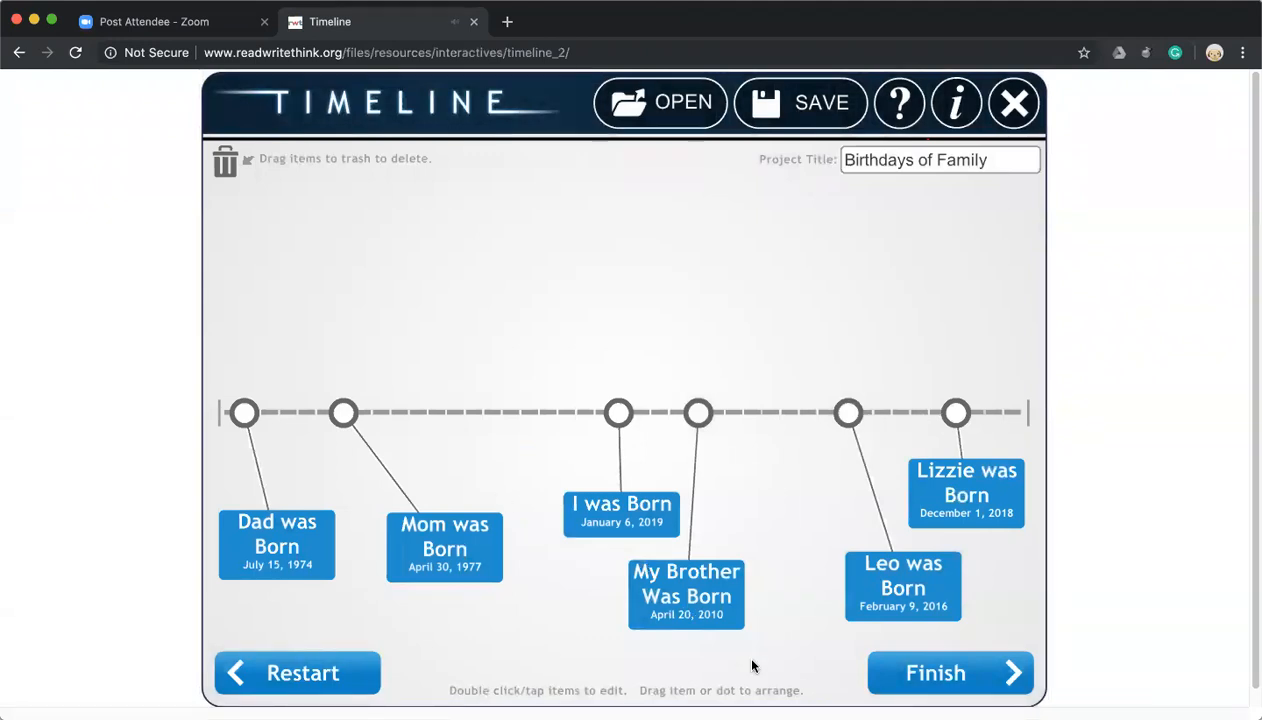
{"action": "mouse_move", "coordinate": [693, 419]}
{"action": "left_mouse_down"}
{"action": "mouse_move", "coordinate": [797, 413]}
{"action": "mouse_move", "coordinate": [682, 413]}
{"action": "mouse_move", "coordinate": [738, 413]}
{"action": "mouse_move", "coordinate": [706, 416]}
{"action": "left_mouse_up"}
{"action": "left_click_drag", "start_coordinate": [848, 413], "coordinate": [818, 420]}
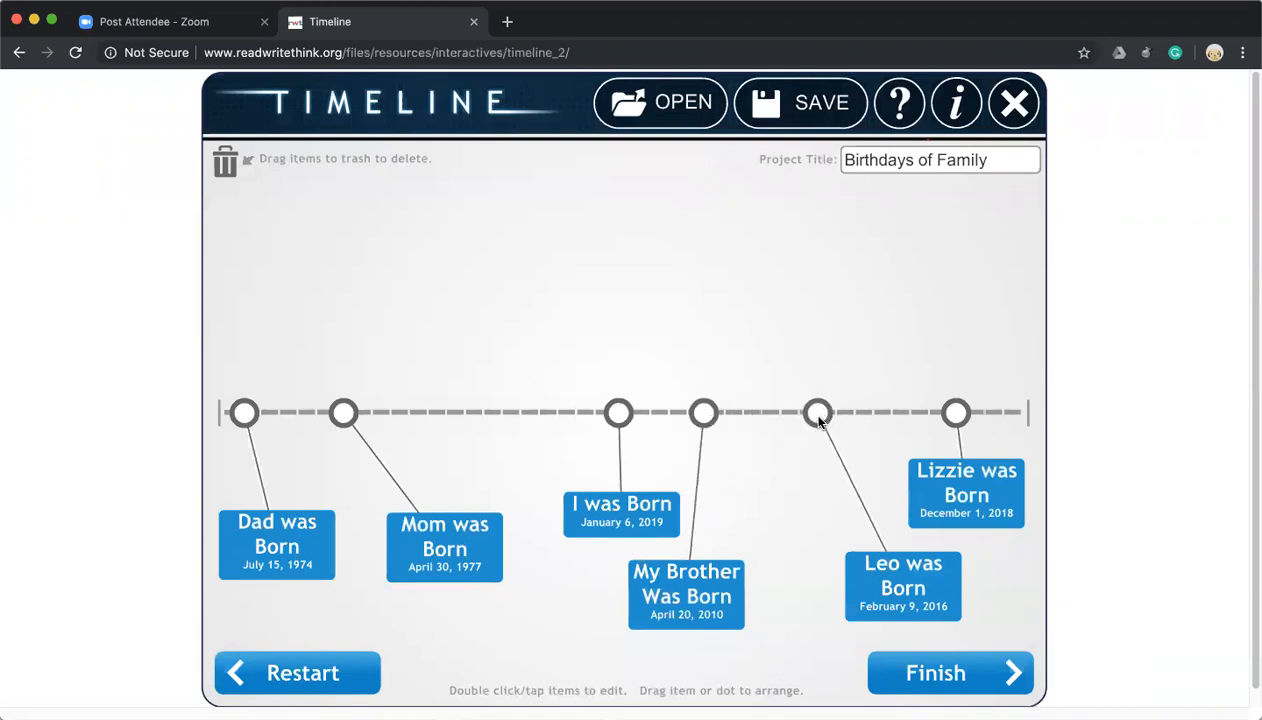
{"action": "left_click_drag", "start_coordinate": [956, 413], "coordinate": [900, 413]}
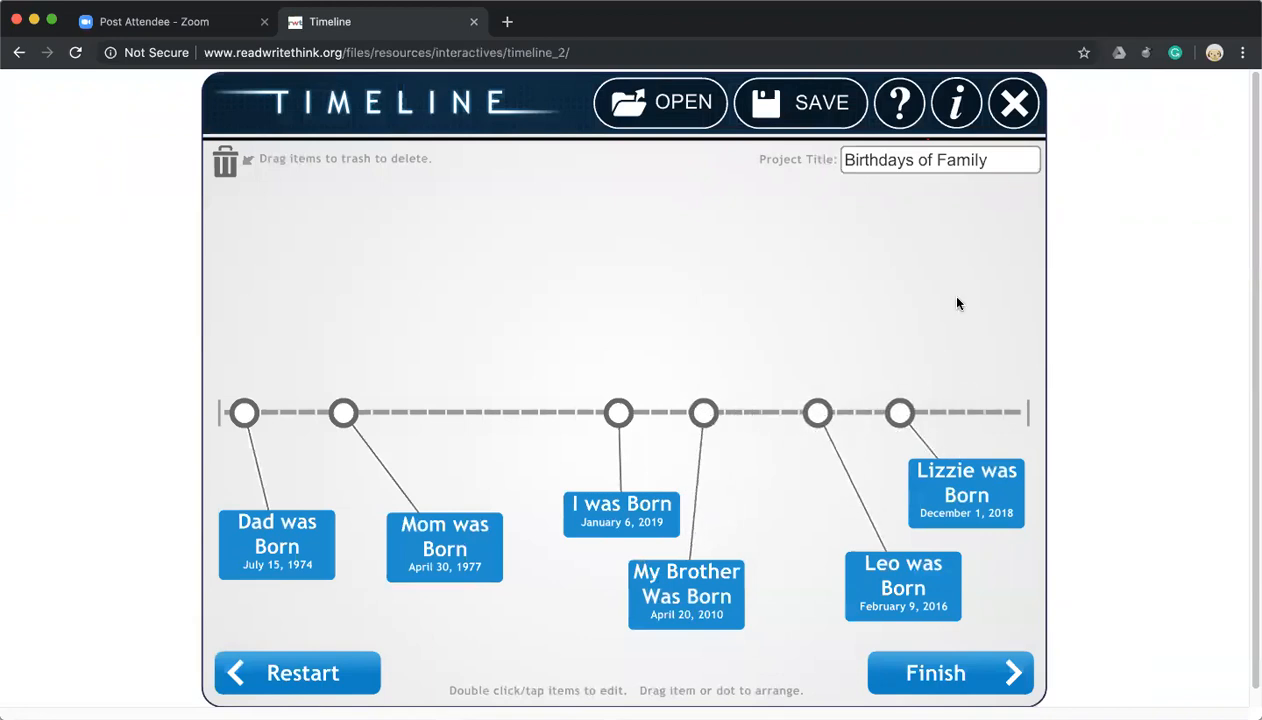
{"action": "left_click", "coordinate": [1000, 161]}
{"action": "left_click", "coordinate": [1007, 687]}
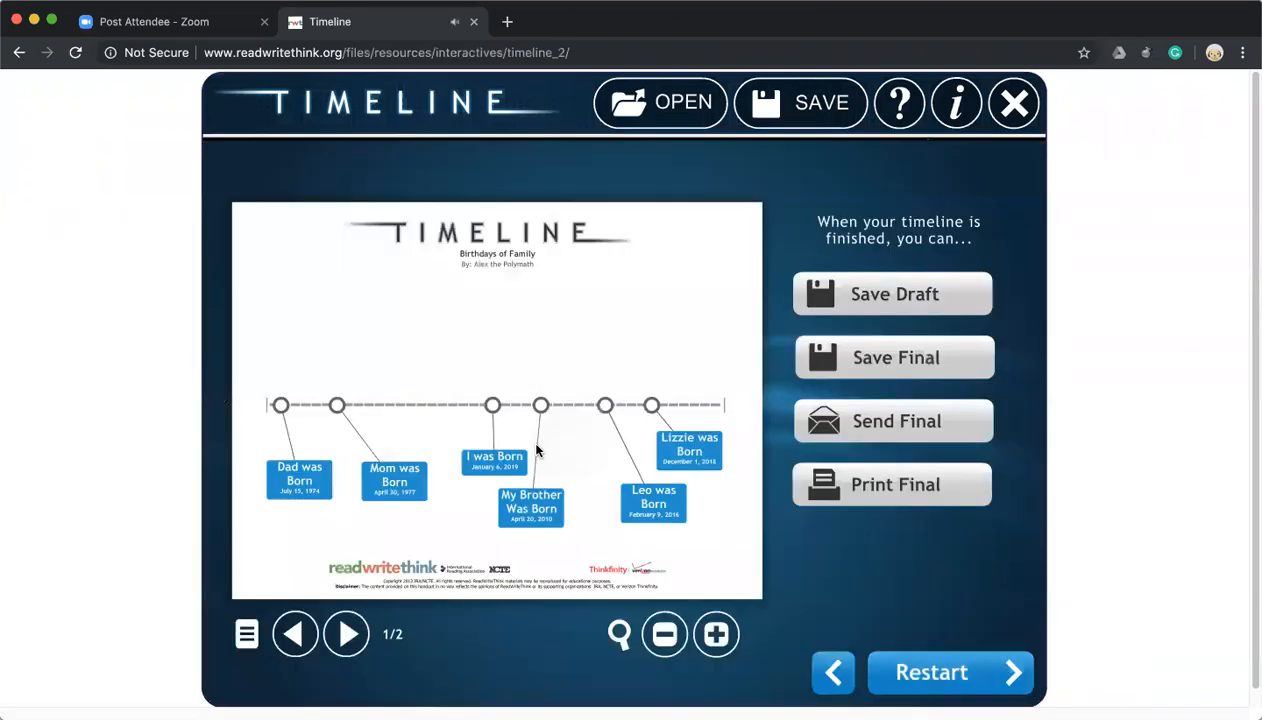
Advance the Birthdays of Family preview to page 2/2 listing the six birth items.
{"action": "left_click", "coordinate": [342, 634]}
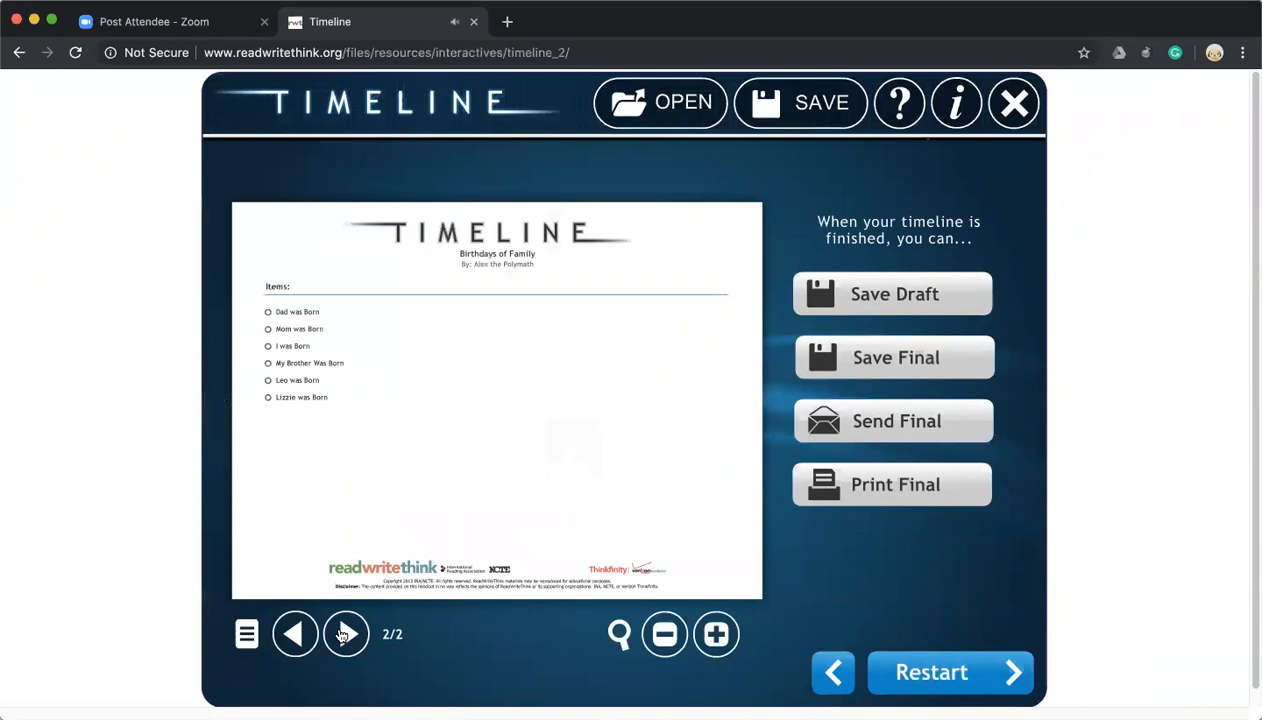